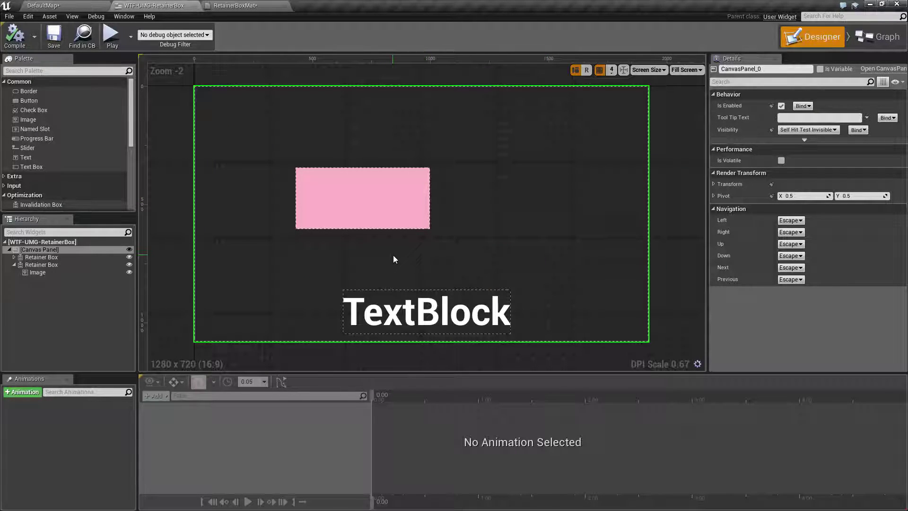
Step: Examine the Retainer Box description under Optimization, and inspect the pink image and the text block placed inside retainer boxes
scroll(96, 202, down, 3)
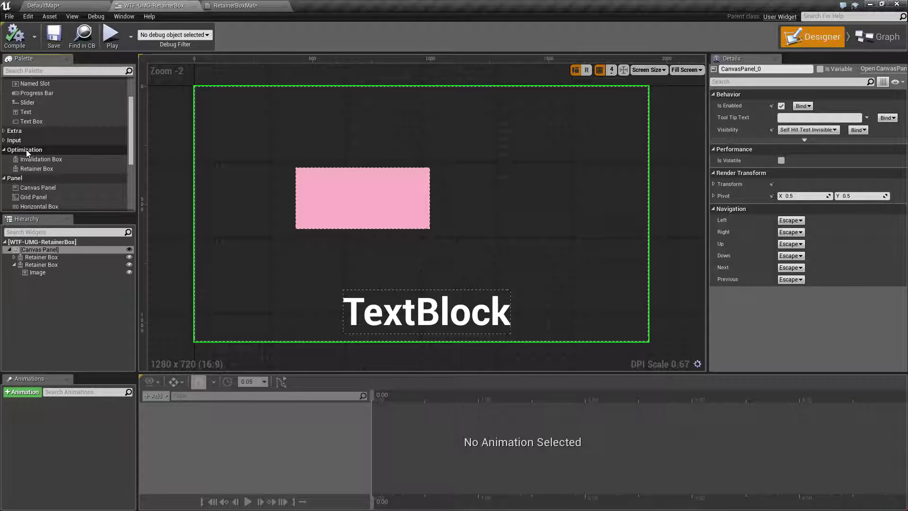
mouse_move(30, 169)
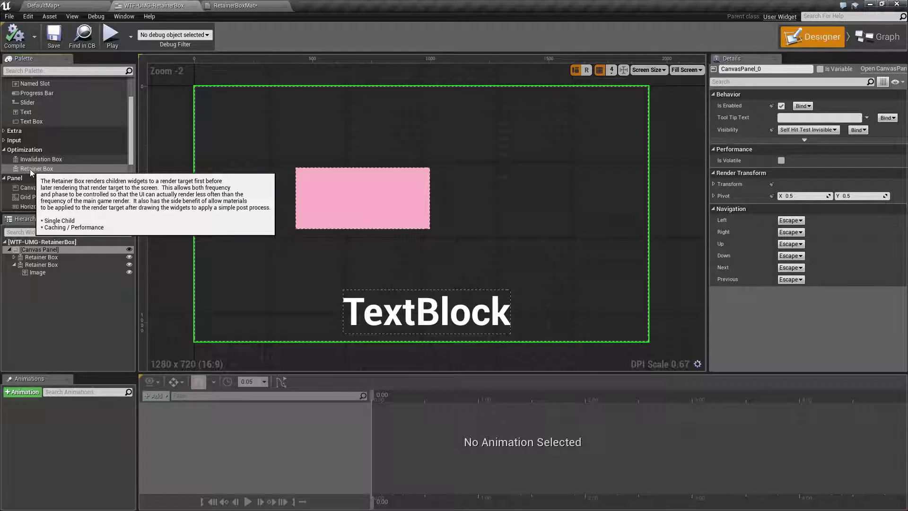
mouse_move(75, 185)
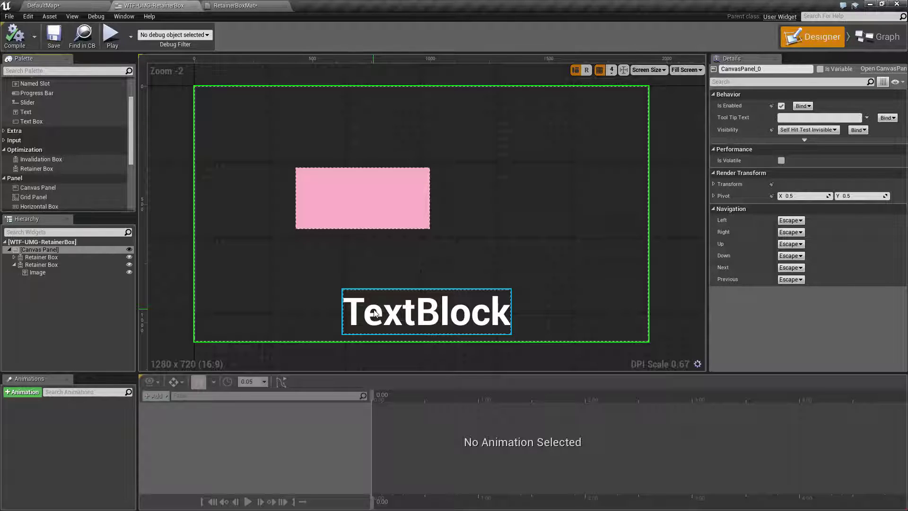
click(15, 264)
click(349, 197)
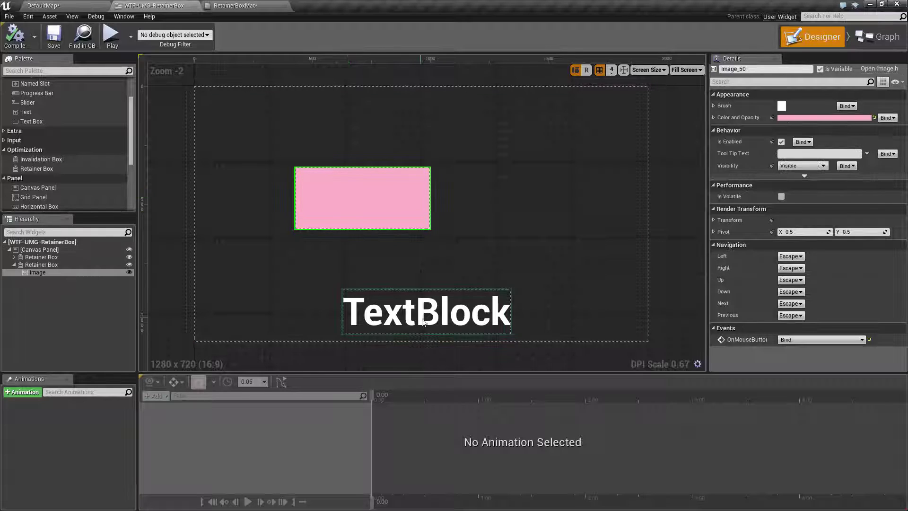
click(423, 322)
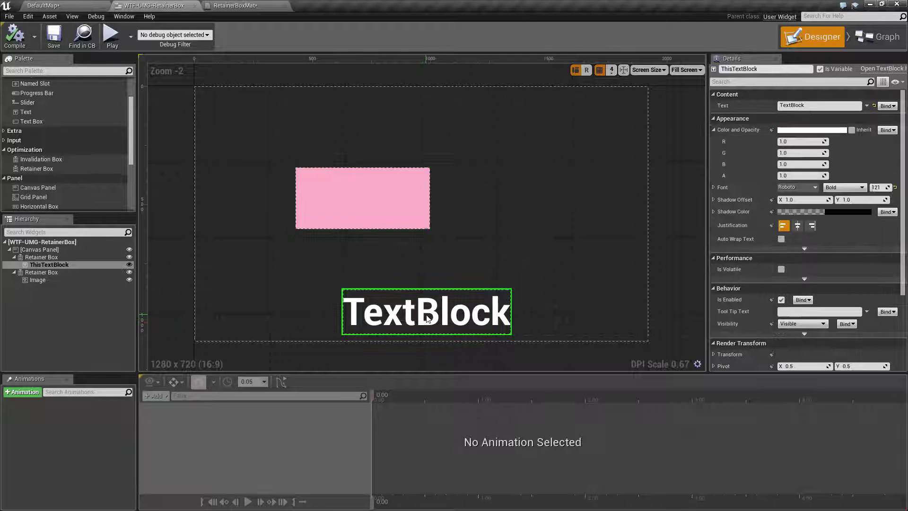
Step: Preview the widget in play mode and review the Event Tick graph that updates the text block, returning to the designer
click(112, 41)
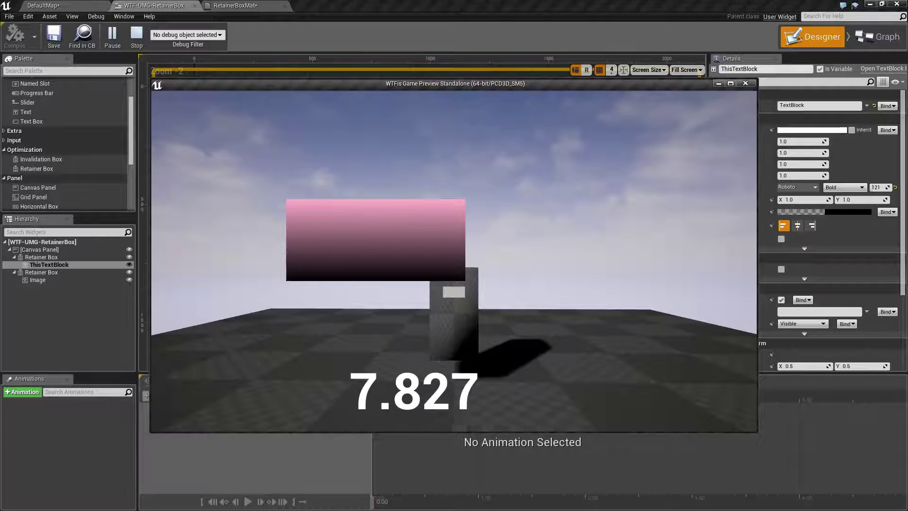
key(Escape)
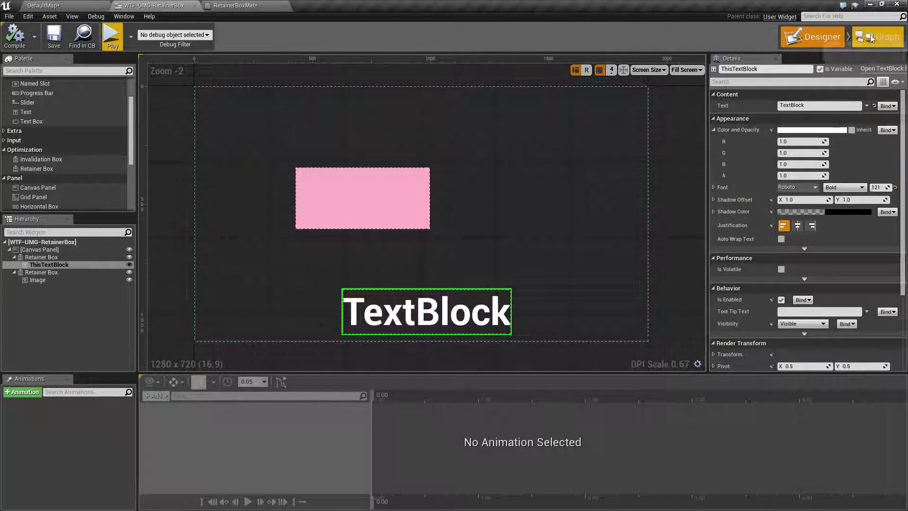
click(871, 39)
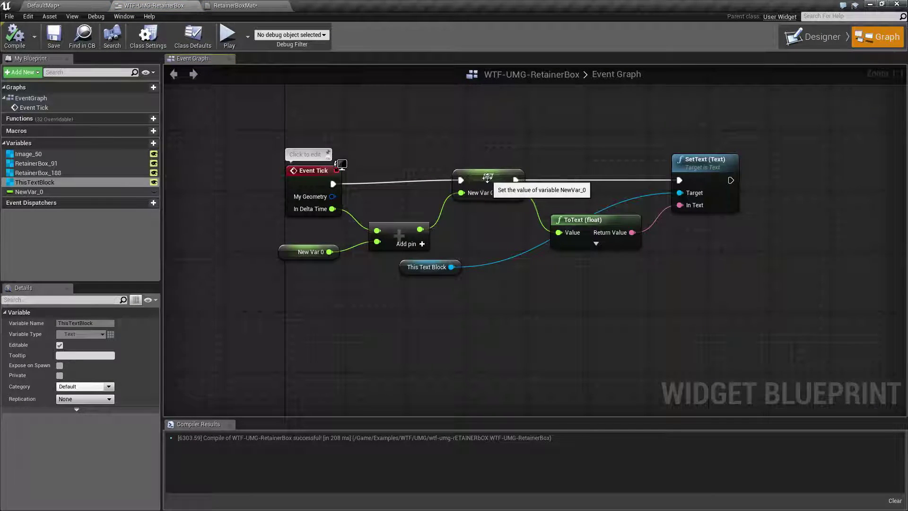
click(814, 37)
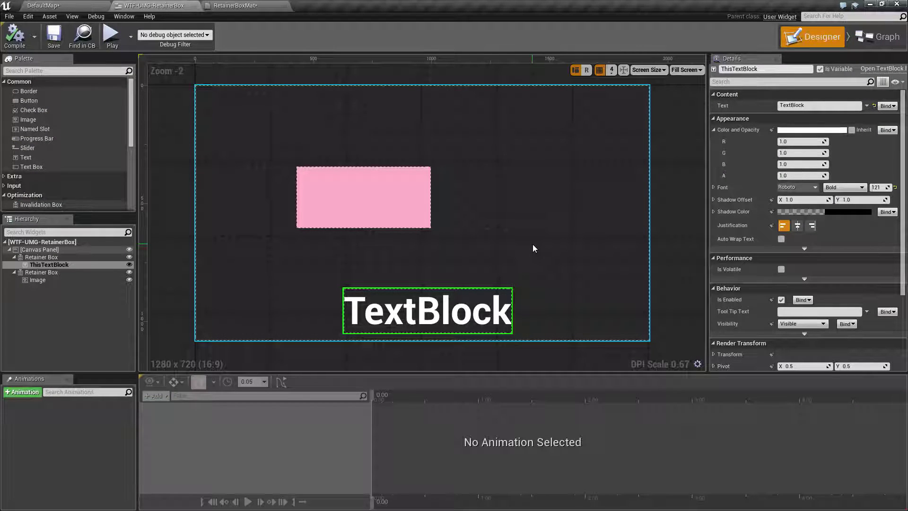
Step: Inspect the phasing settings of the text block's retainer box, then start a preview with the frame rate displayed using "stat fps"
click(47, 257)
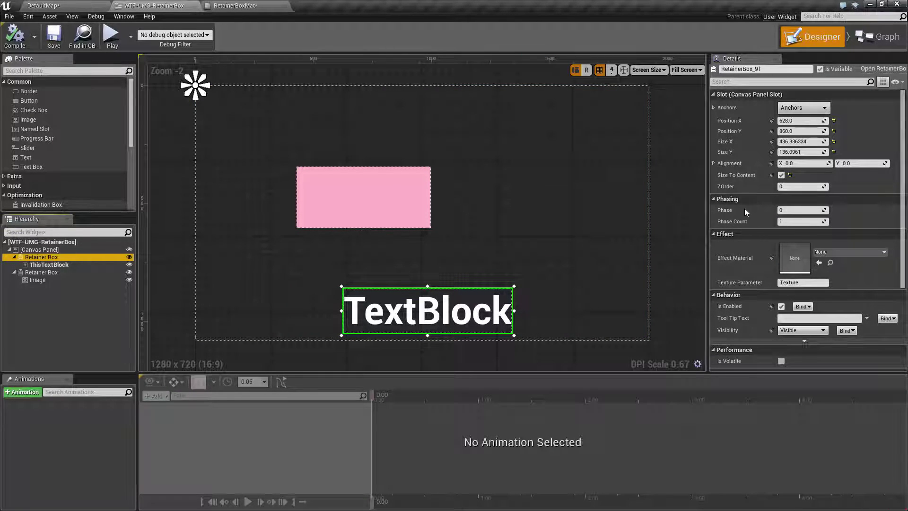
mouse_move(722, 215)
click(787, 222)
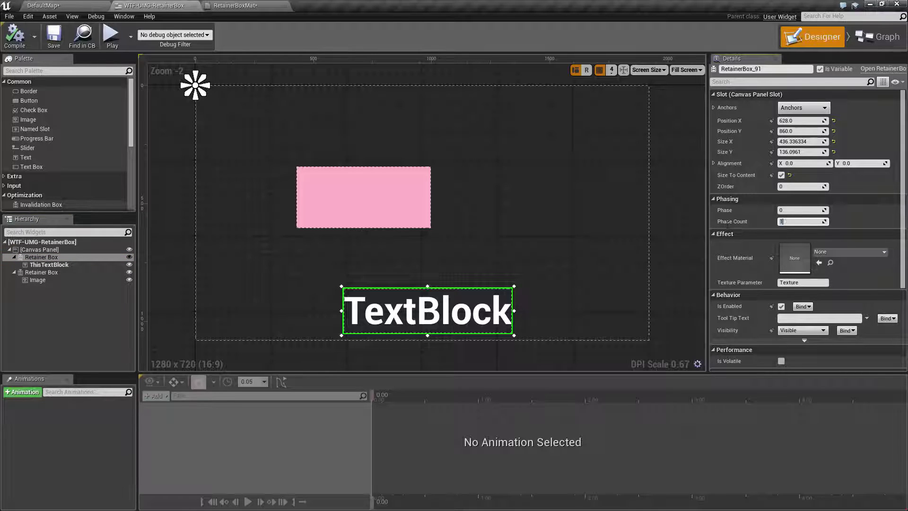
click(116, 43)
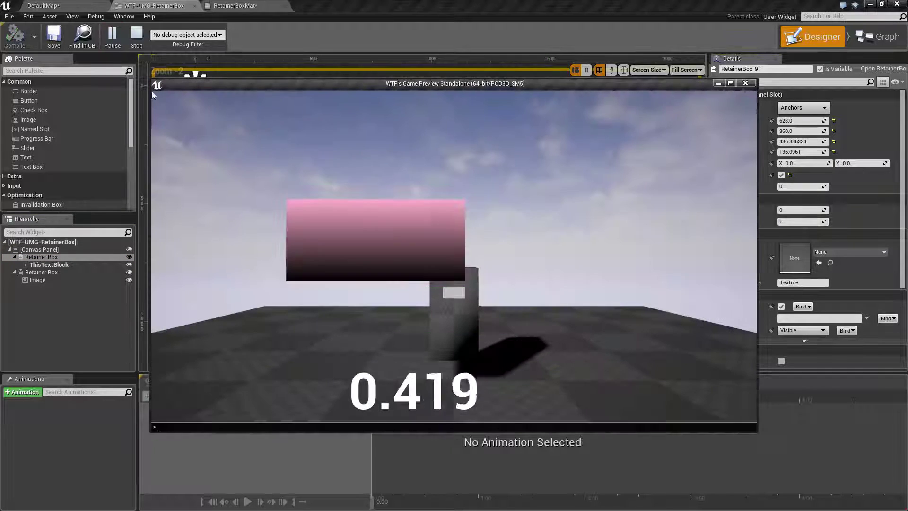
key(grave)
text(stat fps)
key(Return)
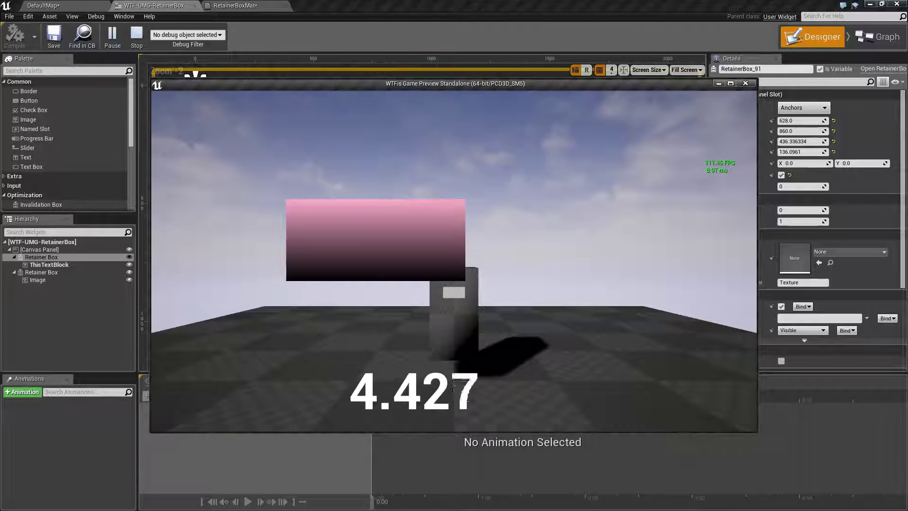
Step: Cap the running preview's frame rate with the console command "t.MaxFPS 60" and end the preview
key(grave)
text(t.MaxFPS 6)
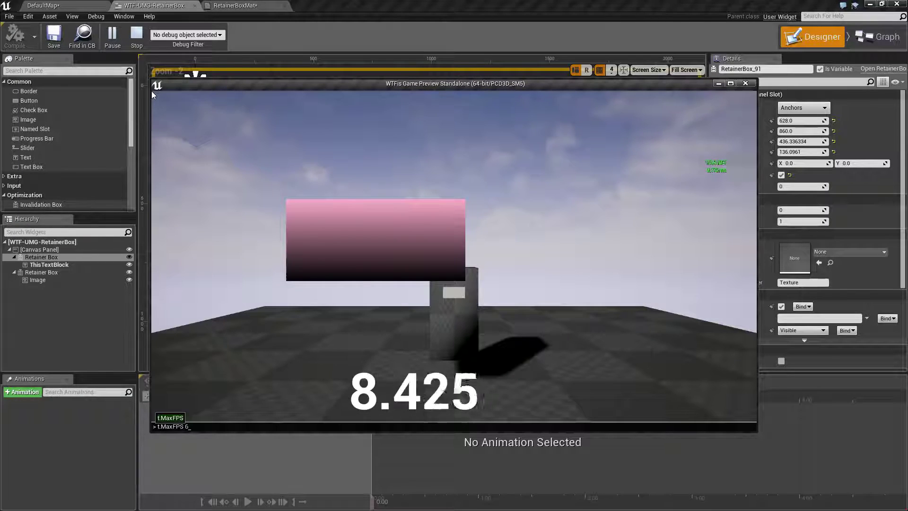
text(0)
key(Return)
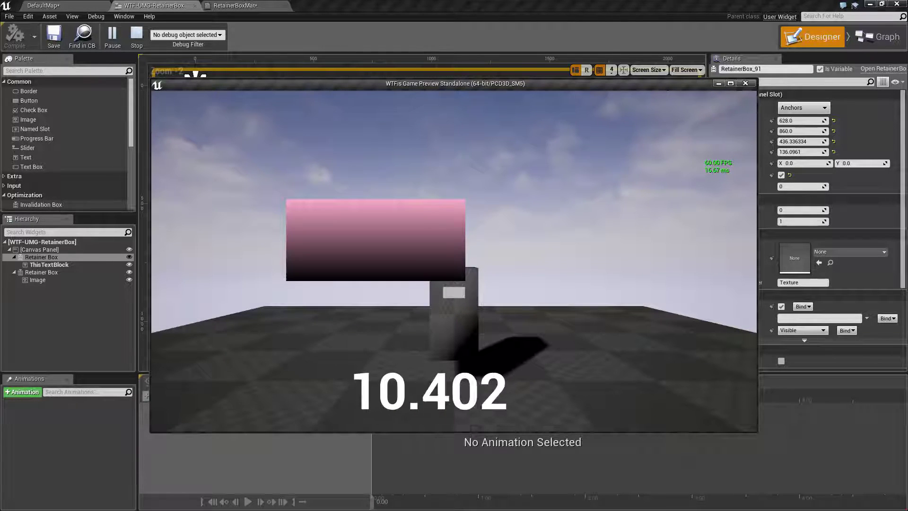
key(Escape)
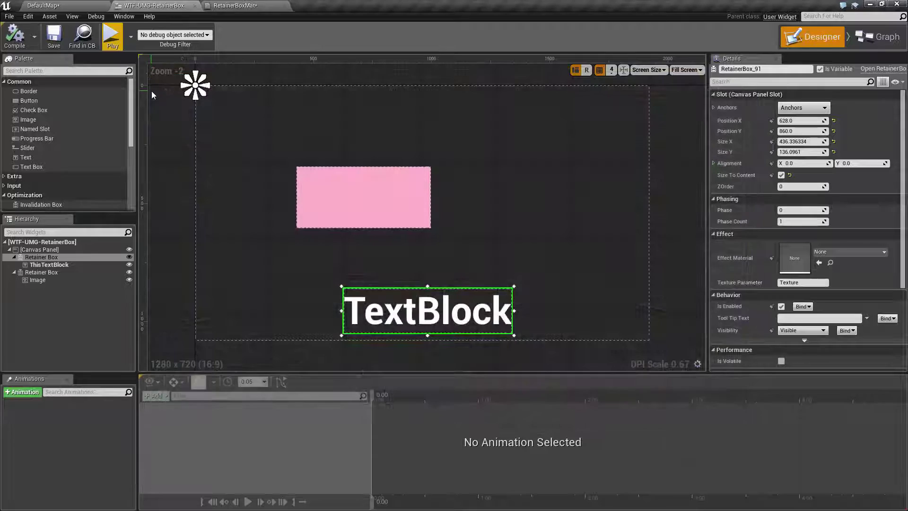
Step: Set the Phase Count of the text block's retainer box to 60 and preview the update rate in play mode
click(797, 222)
text(60)
key(Return)
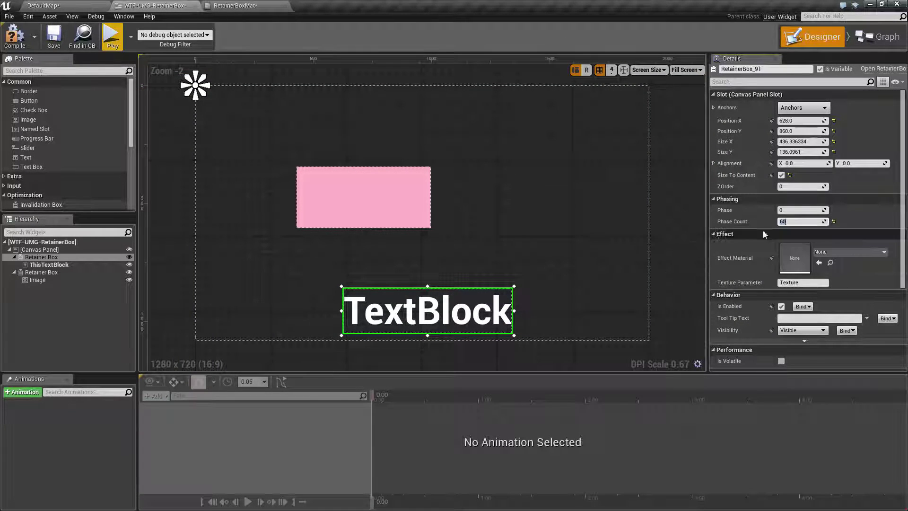
click(112, 35)
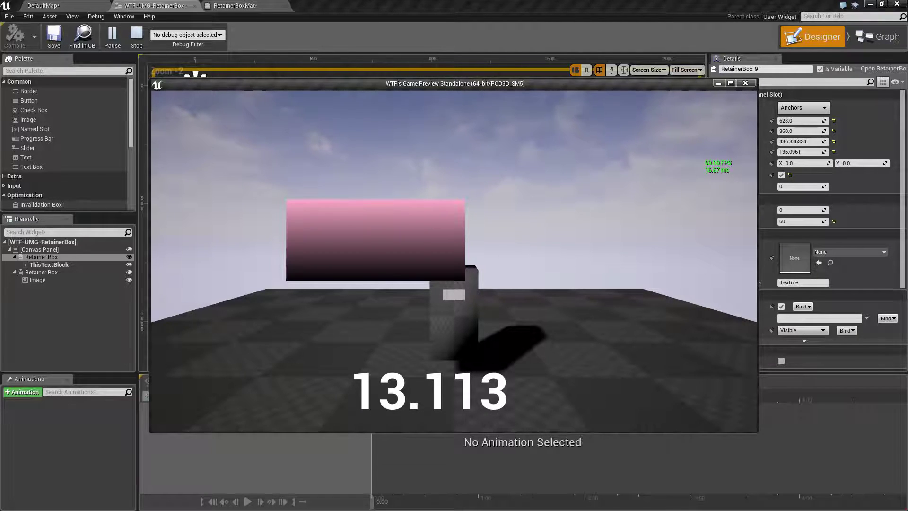
key(Escape)
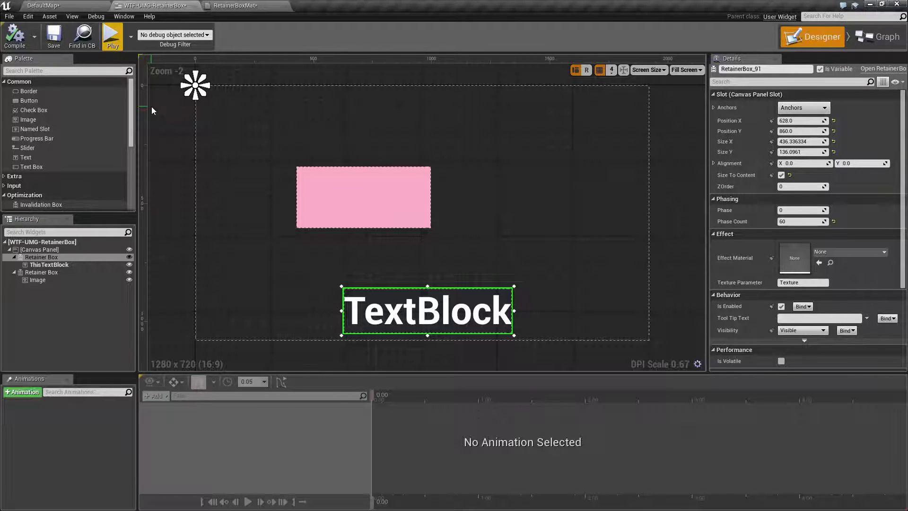
Step: Set the text retainer box's Phase Count to 10 and preview the counter in play mode
click(797, 222)
text(10)
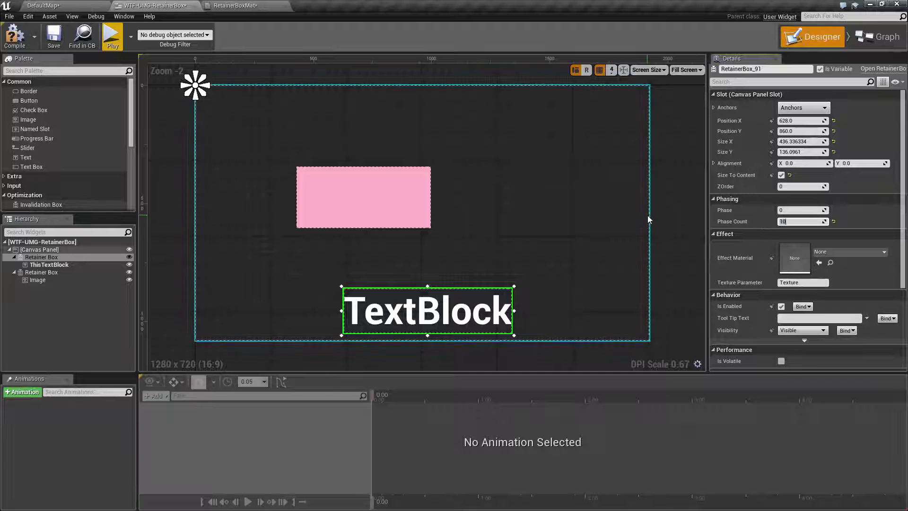
click(113, 38)
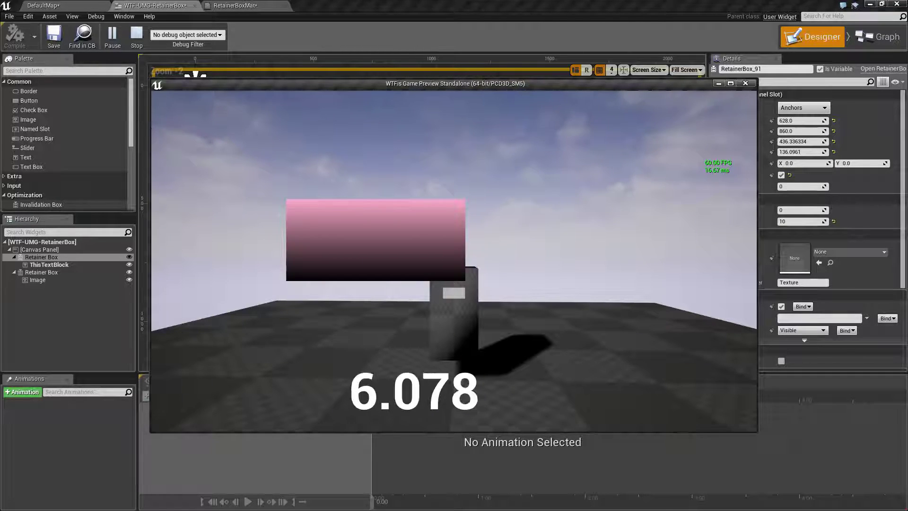
key(Escape)
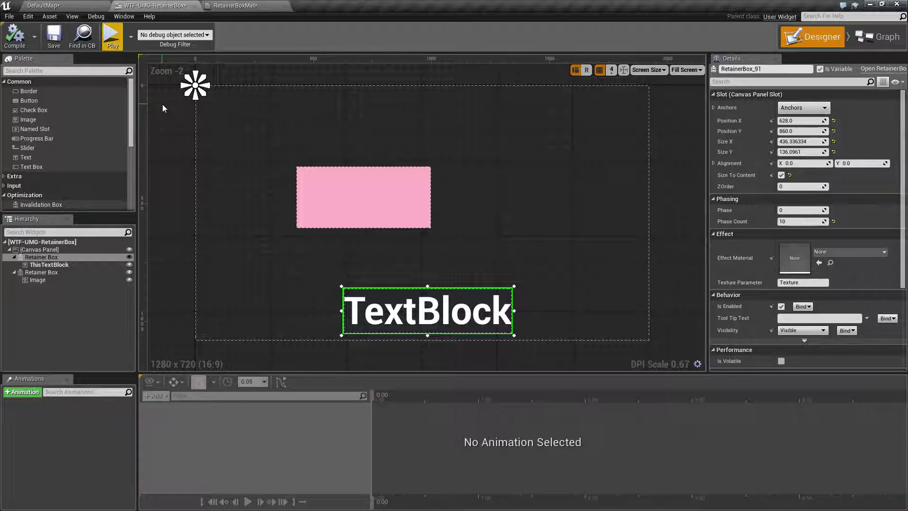
Step: Read the Phase Count description, set the text retainer box's Phase Count to 2, and preview it in play mode
mouse_move(736, 227)
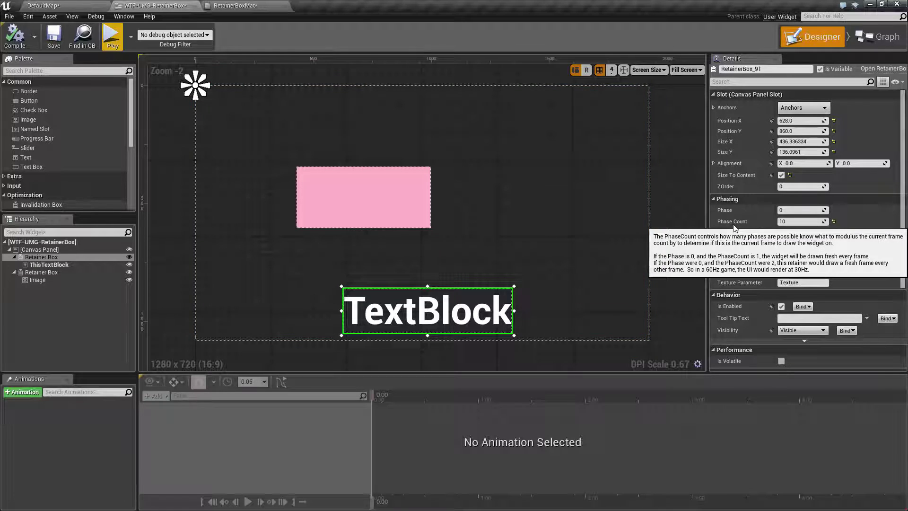
click(799, 221)
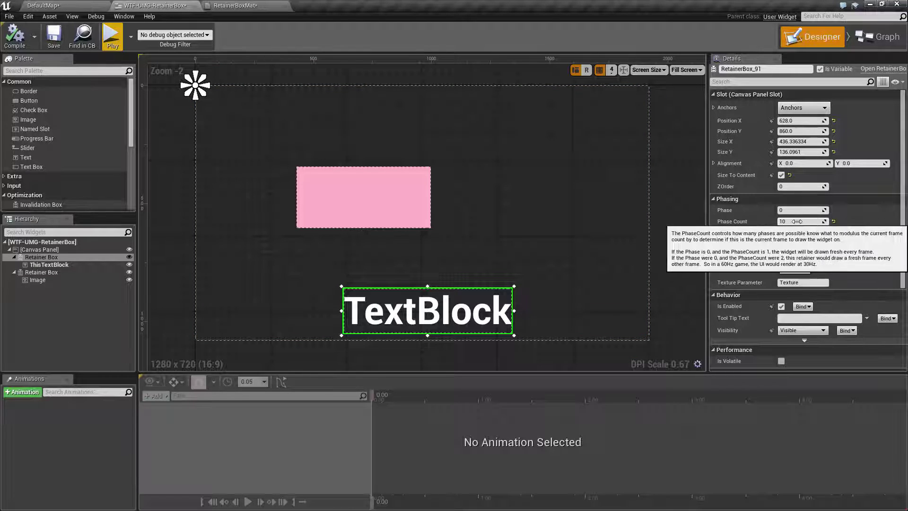
text(2)
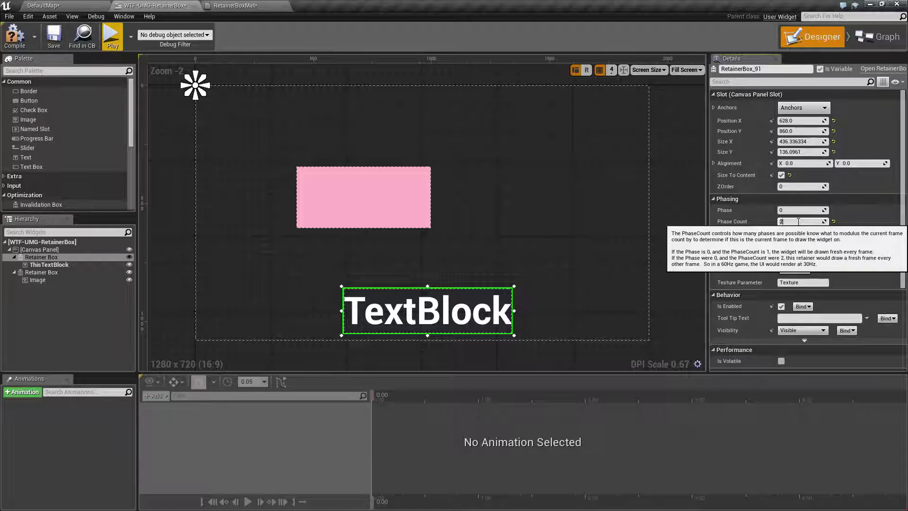
click(112, 36)
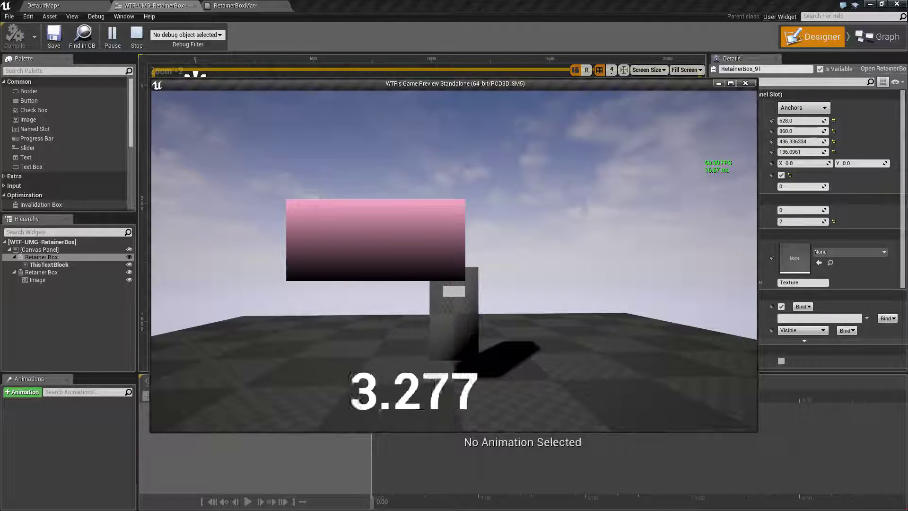
key(Escape)
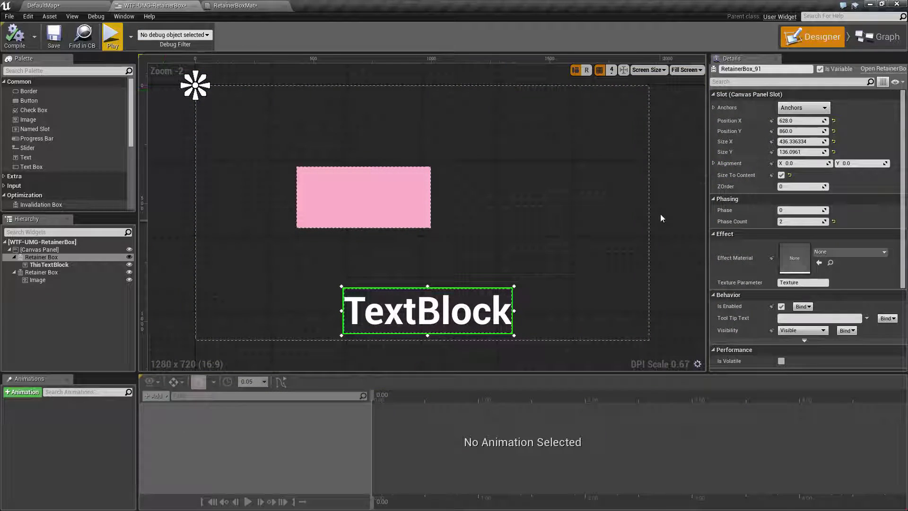
Step: Set the Phase Count of the text block's retainer box back to 1 and run a play preview
mouse_move(804, 221)
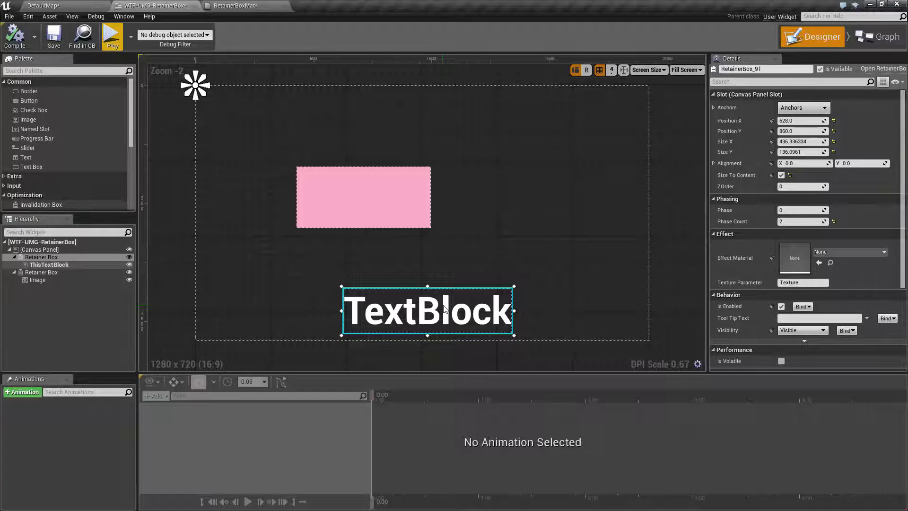
click(794, 221)
text(1)
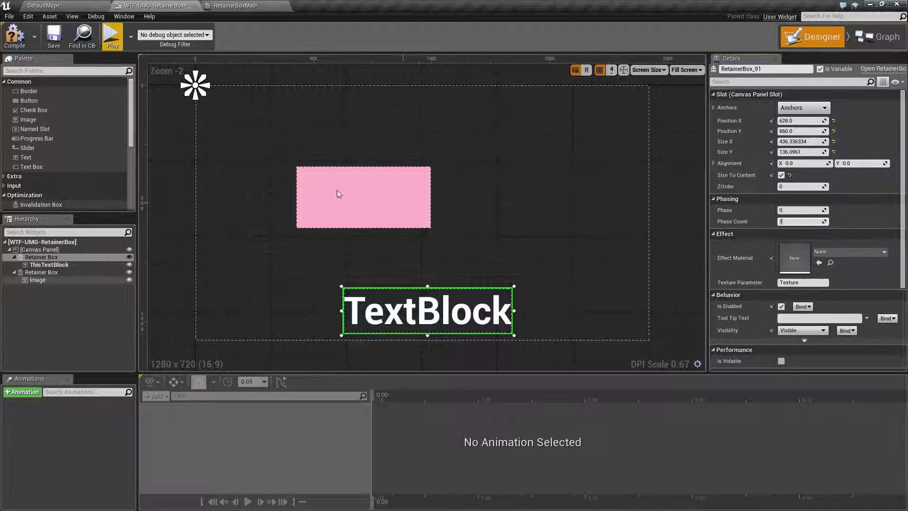
click(111, 37)
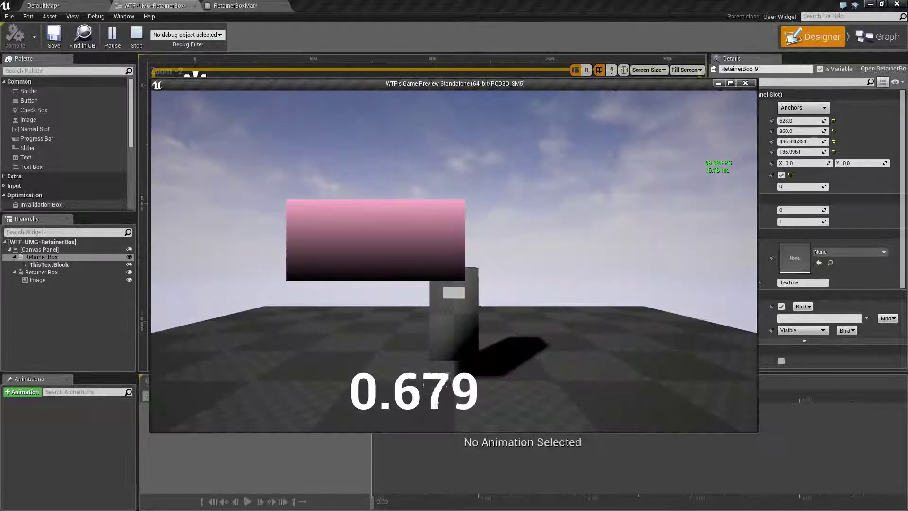
key(Escape)
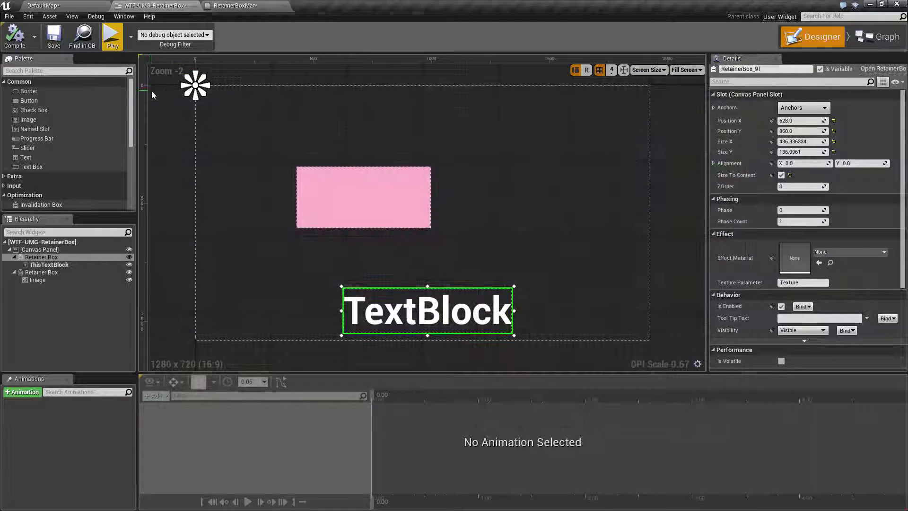
Step: Open the RetainerBoxMat effect material from the image's retainer box and inspect the output node's material domain and blend mode
click(372, 212)
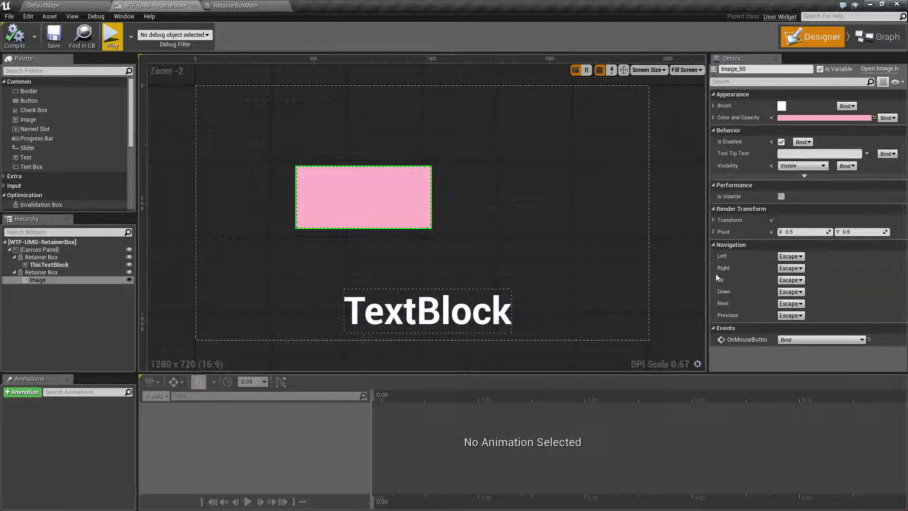
click(47, 272)
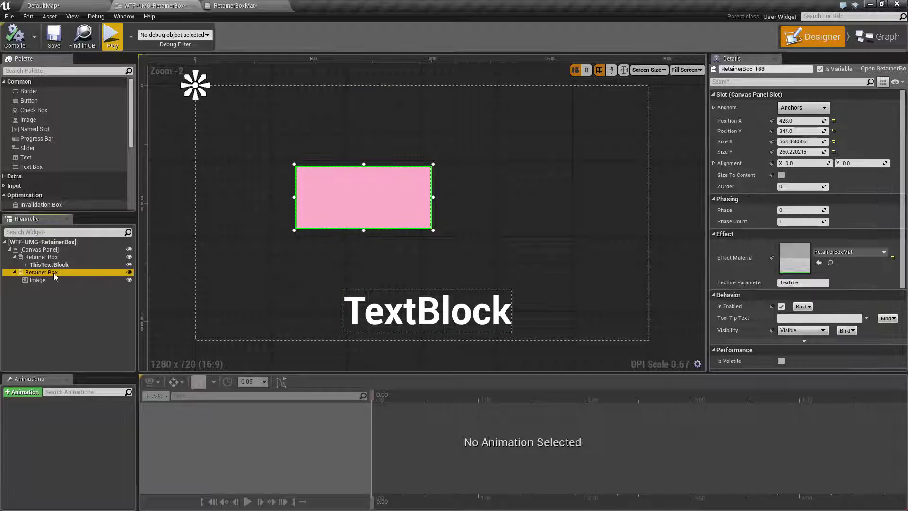
double_click(804, 259)
right_drag(521, 273, 377, 244)
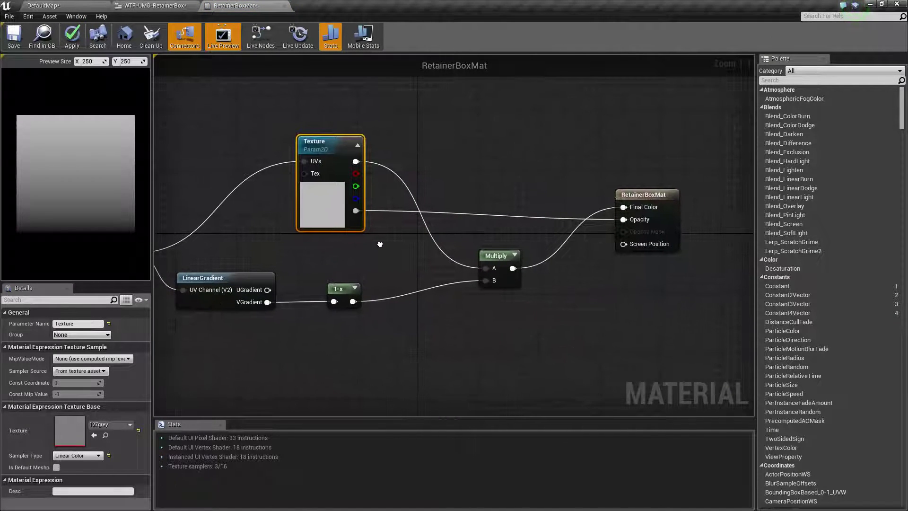
click(636, 194)
right_drag(609, 279, 627, 287)
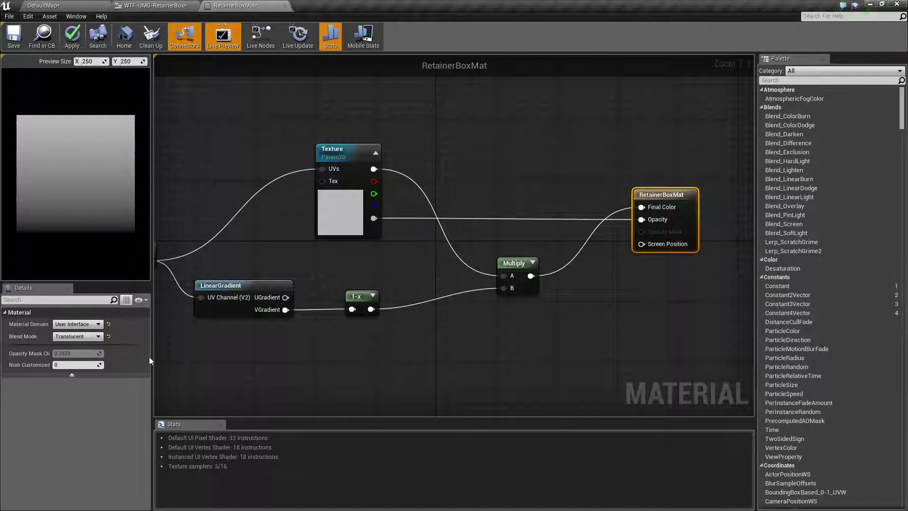
Step: Set RetainerBoxMat's Material Domain to Surface, apply the material, and preview the widget in play mode
click(78, 324)
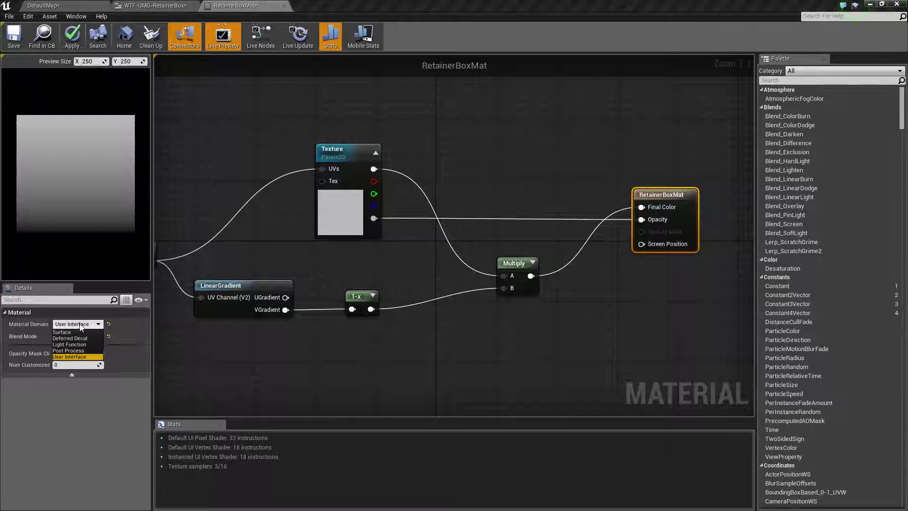
click(75, 332)
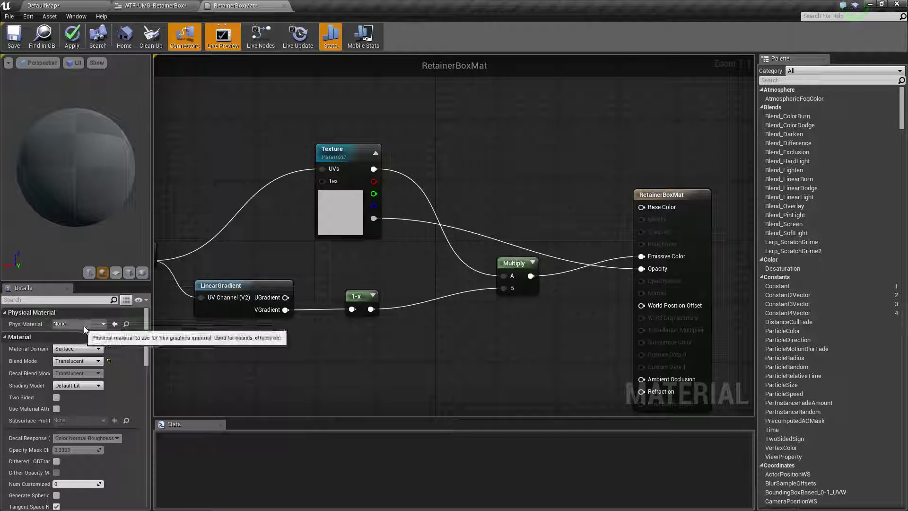
click(73, 38)
click(70, 6)
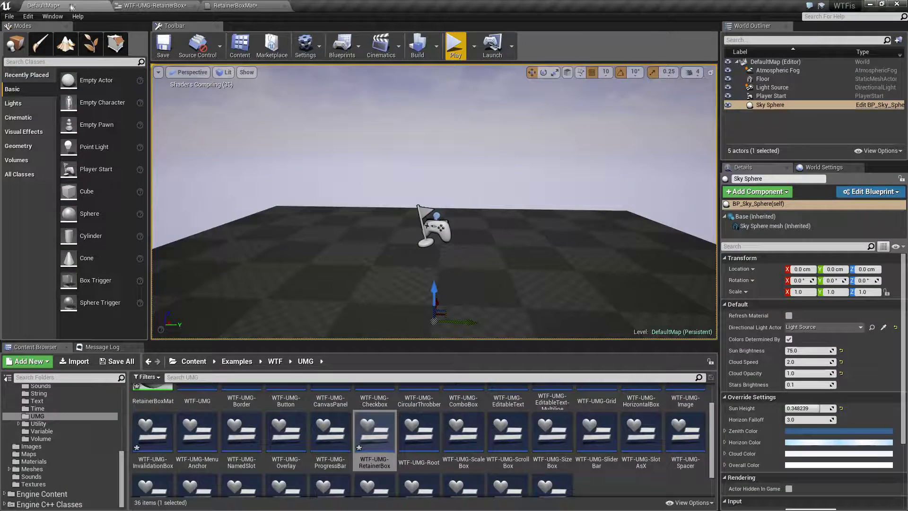
click(455, 46)
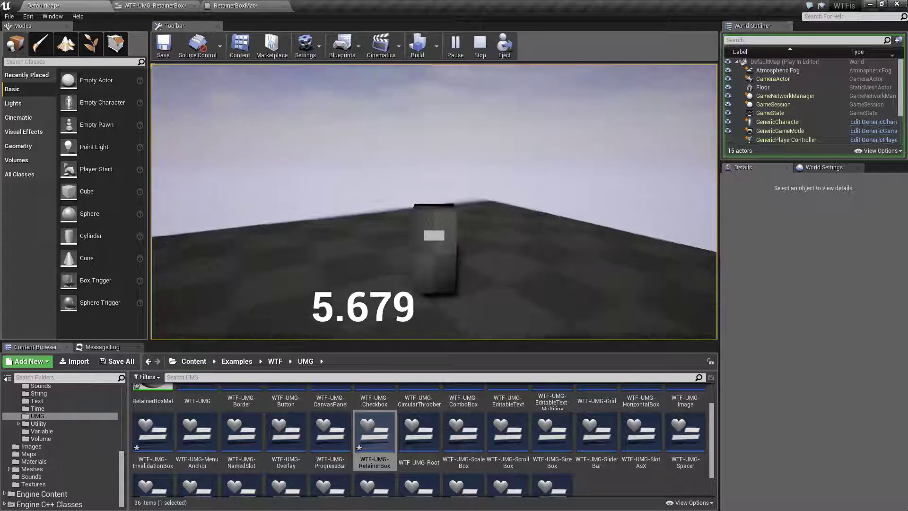
key(Escape)
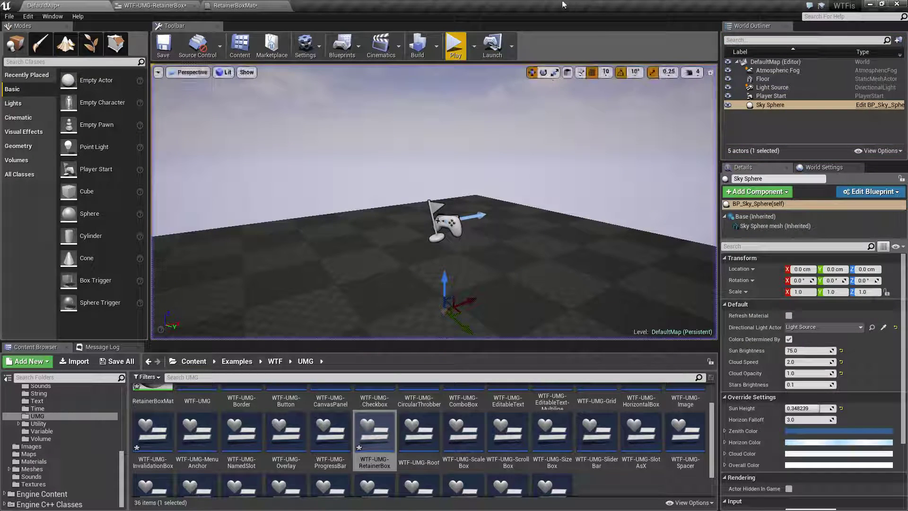
click(455, 45)
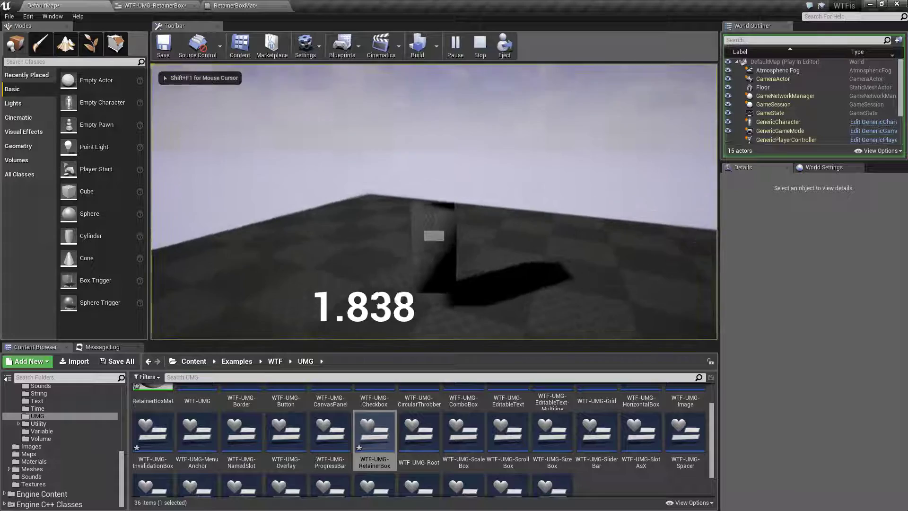
key(Escape)
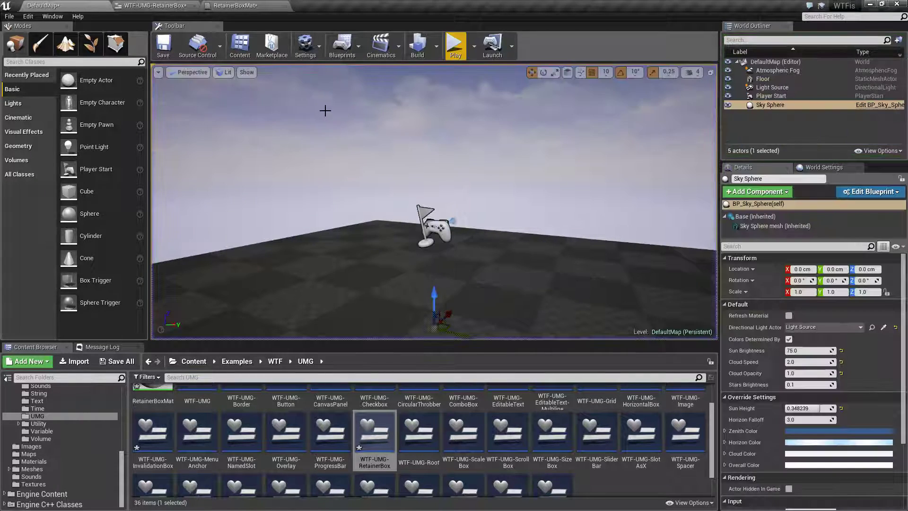
Step: Connect the Multiply output to Base Color in RetainerBoxMat, apply the material, and preview the widget in play mode
click(236, 5)
click(156, 6)
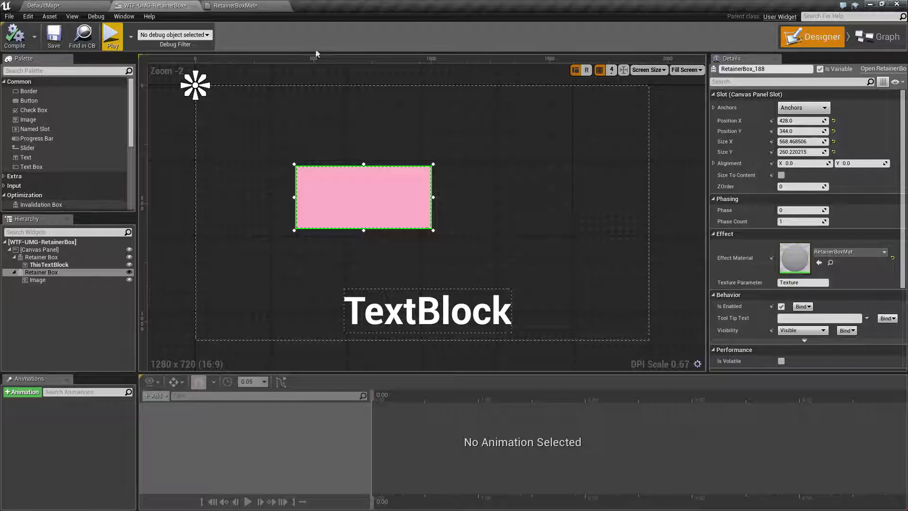
click(235, 5)
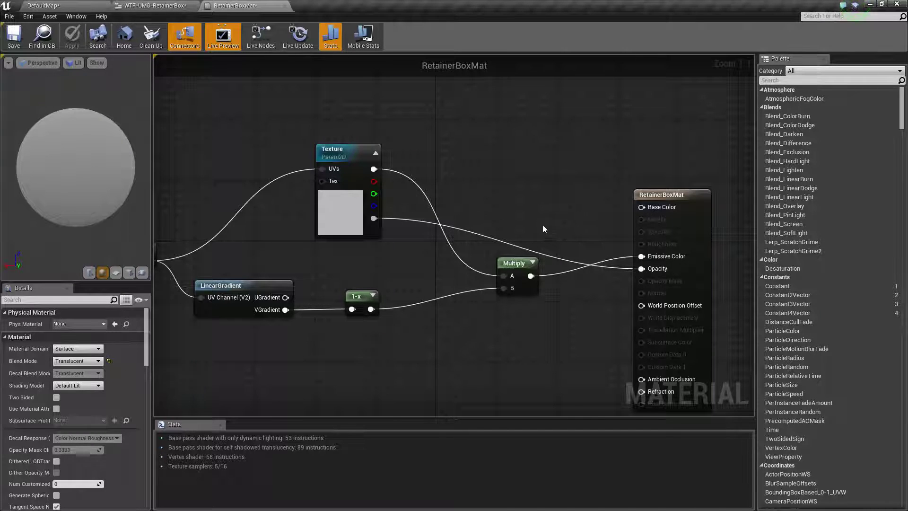
click(657, 207)
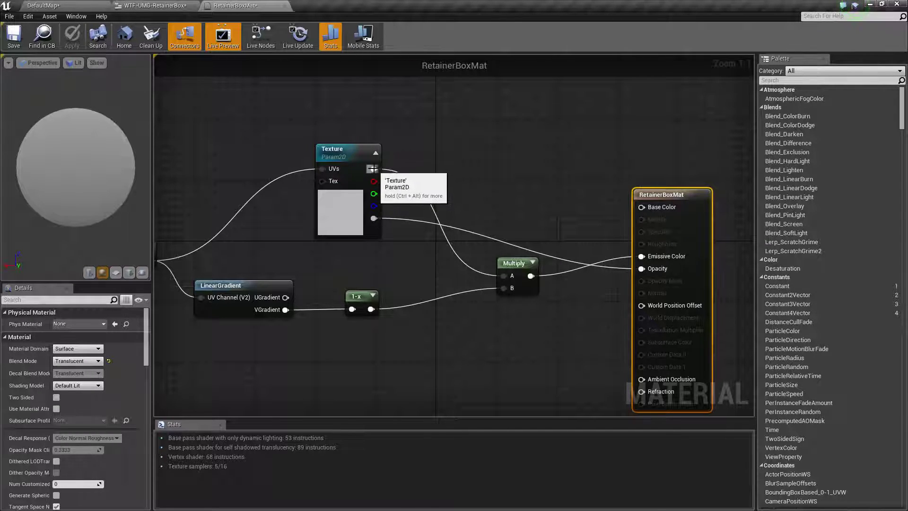
drag(531, 276, 641, 207)
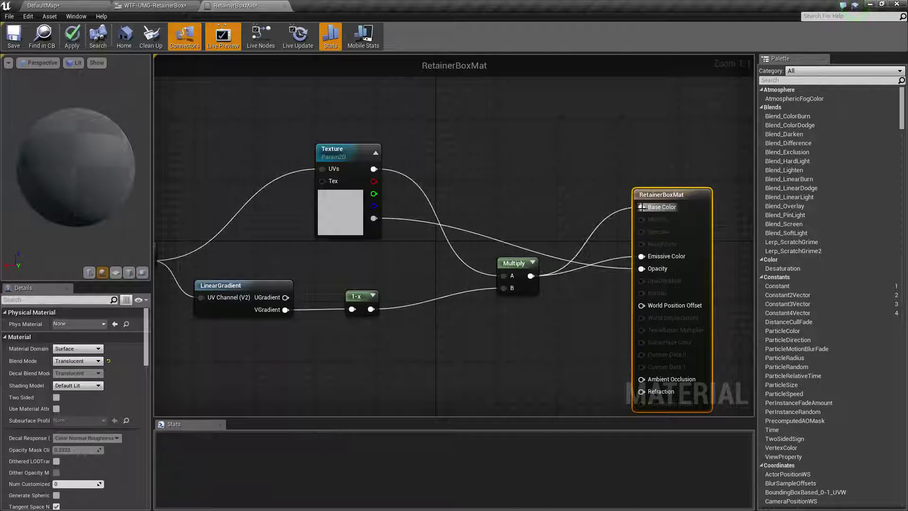
click(71, 35)
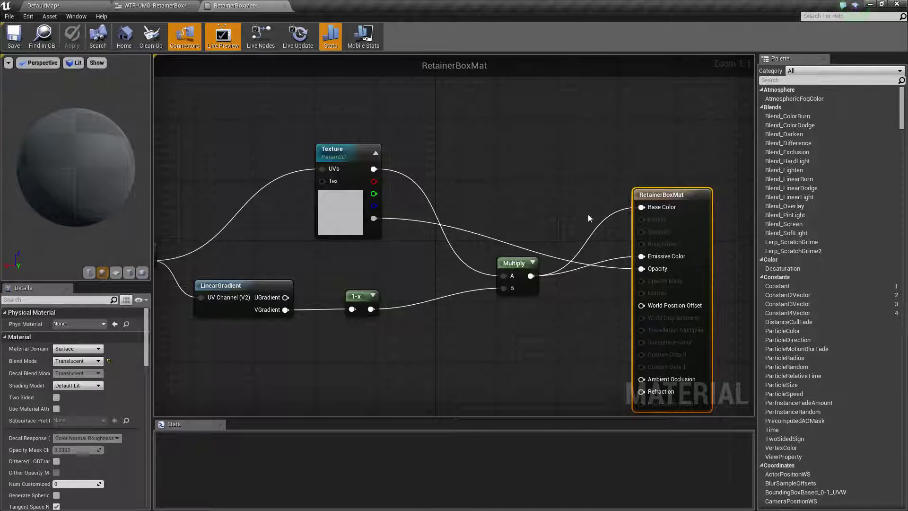
right_drag(440, 174, 545, 135)
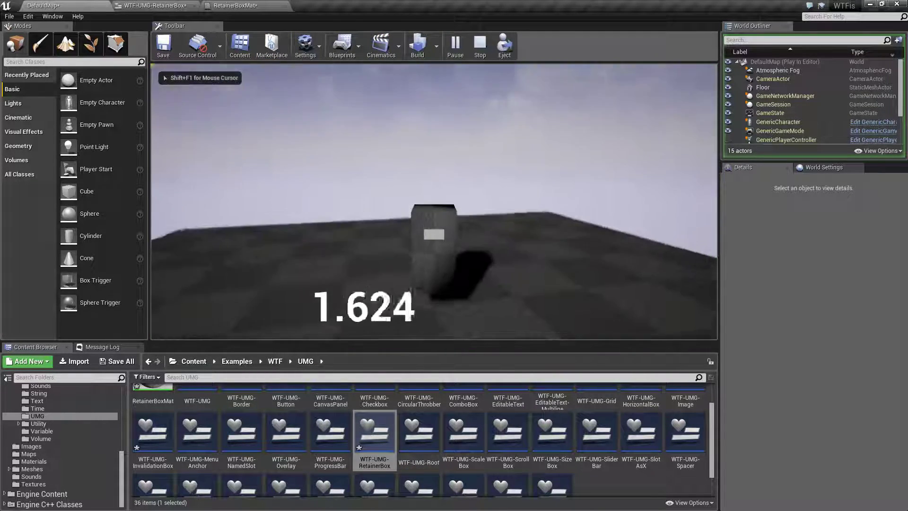
key(Escape)
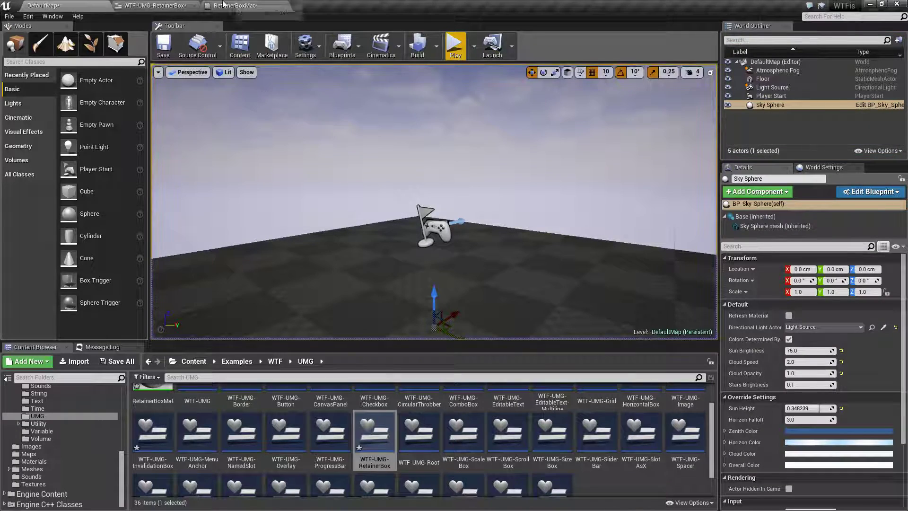
Step: Set RetainerBoxMat's Material Domain back to User Interface, apply the material, and preview the widget in play mode
click(235, 5)
click(42, 5)
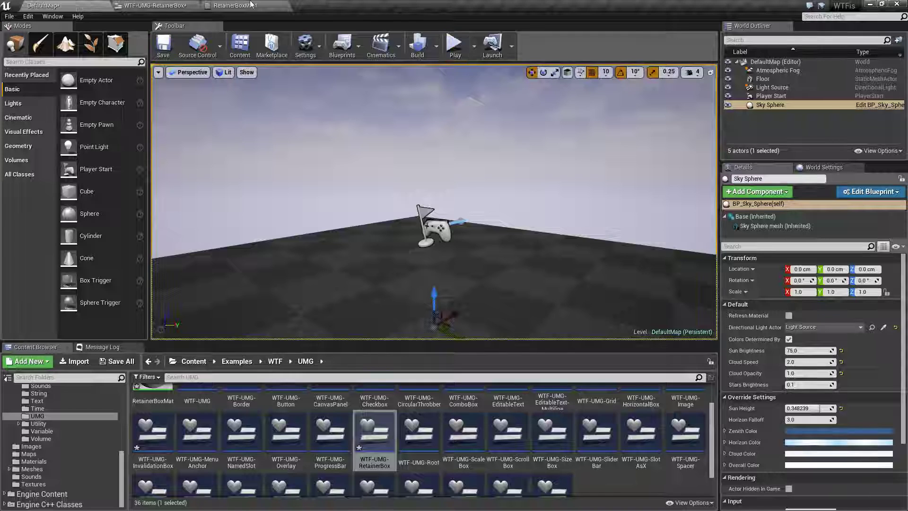
click(151, 6)
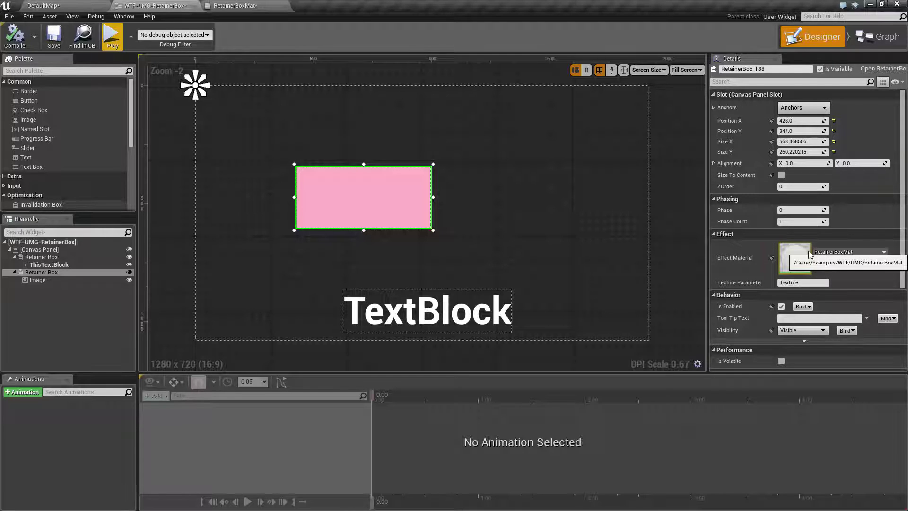
click(232, 6)
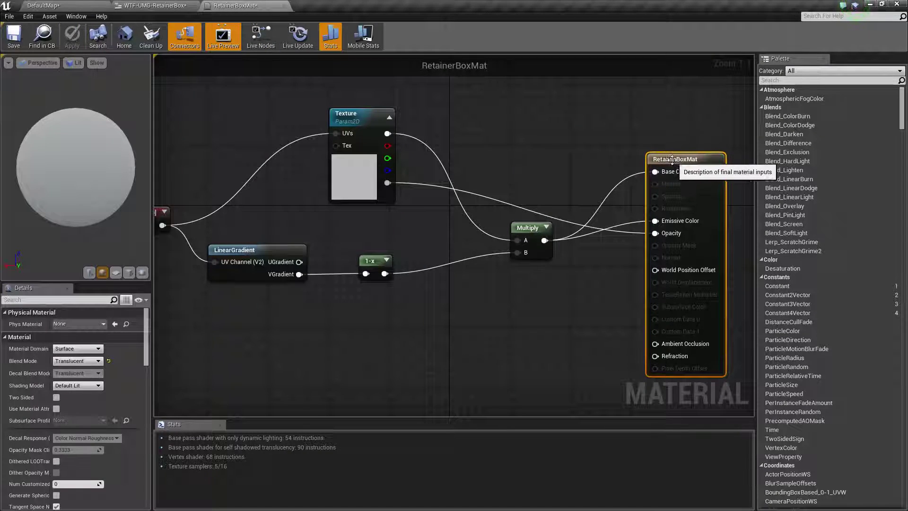
click(81, 349)
click(78, 381)
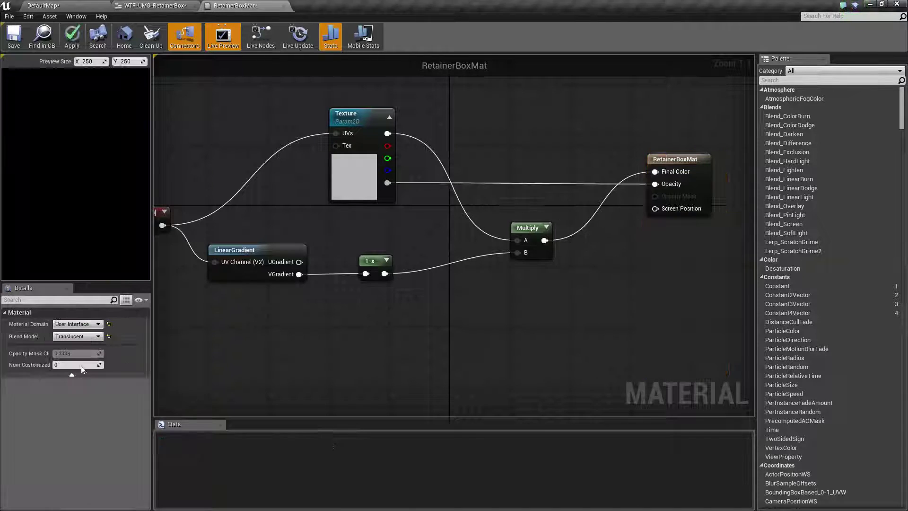
click(72, 39)
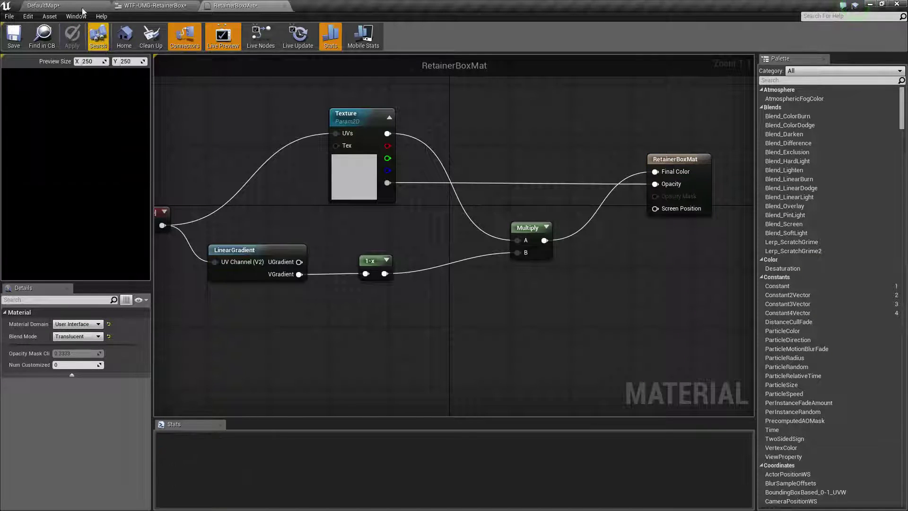
click(71, 5)
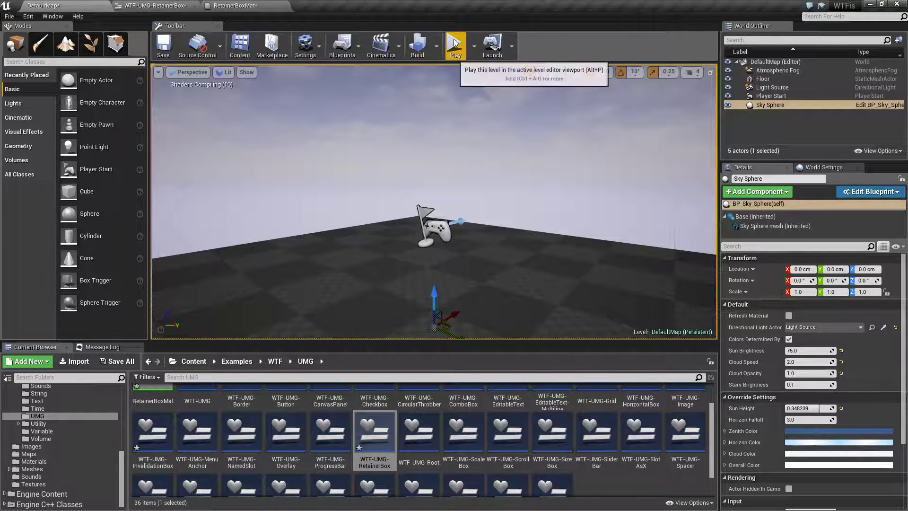
click(455, 45)
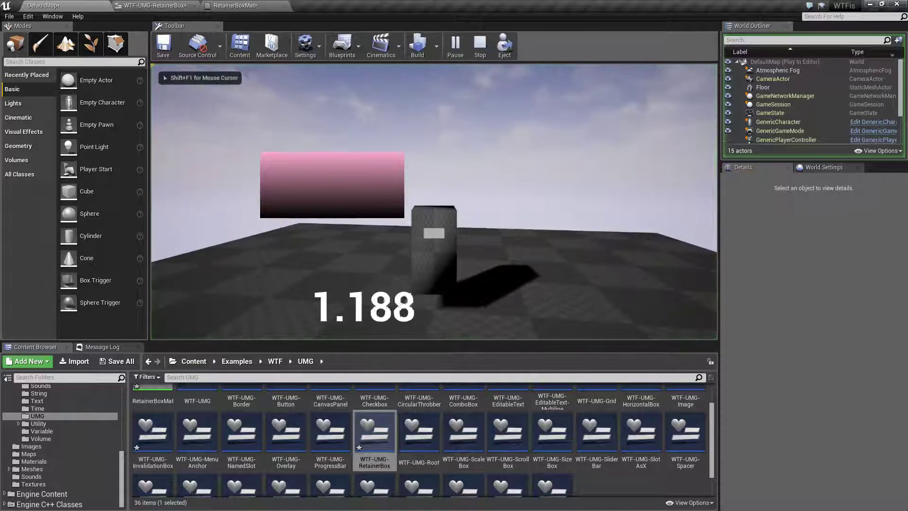
key(Escape)
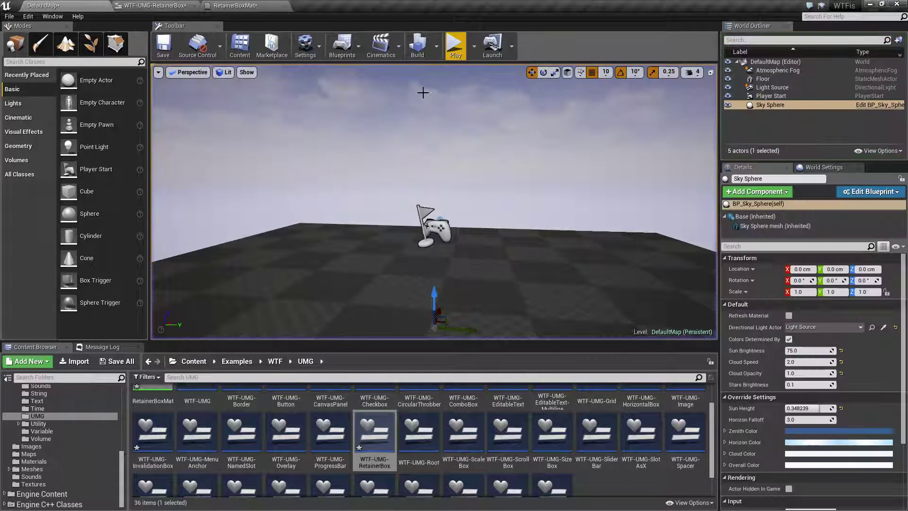
Step: Try 3dParticleOpacity_Mat as the brush image of the pink Image widget and reset the brush to its default
click(215, 5)
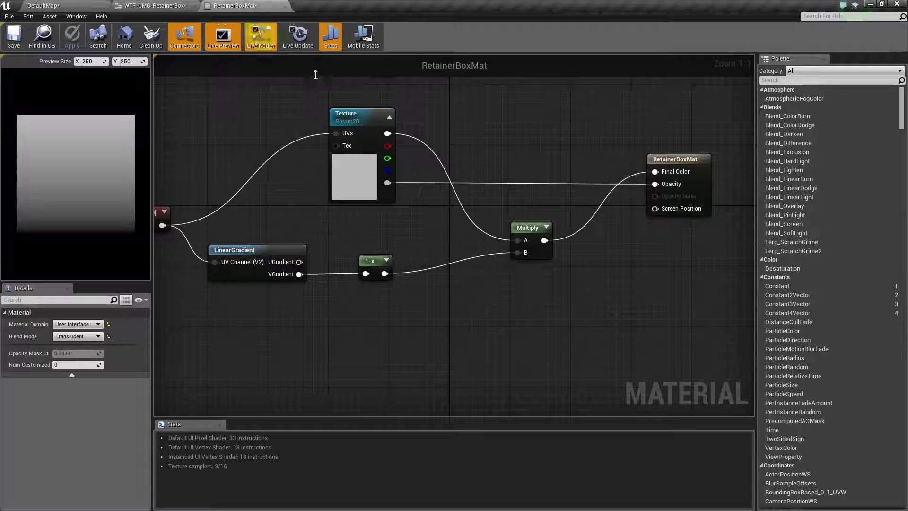
click(662, 163)
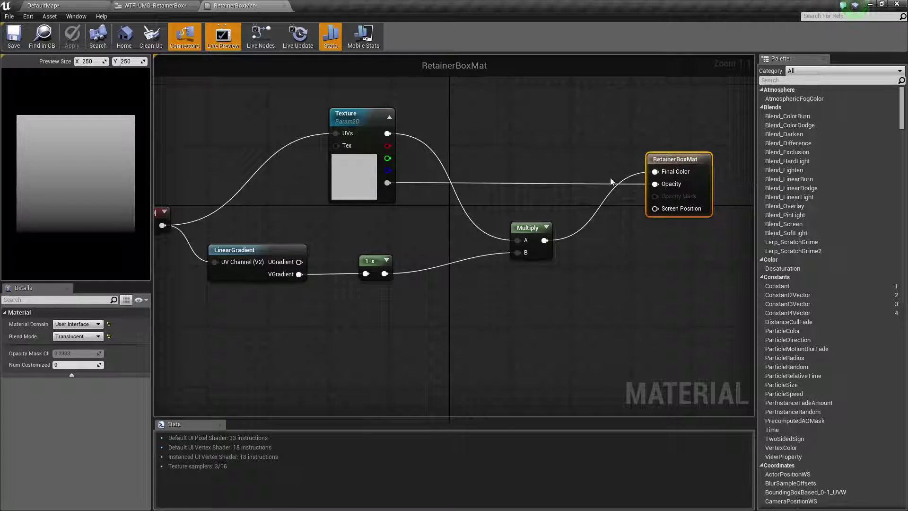
click(154, 4)
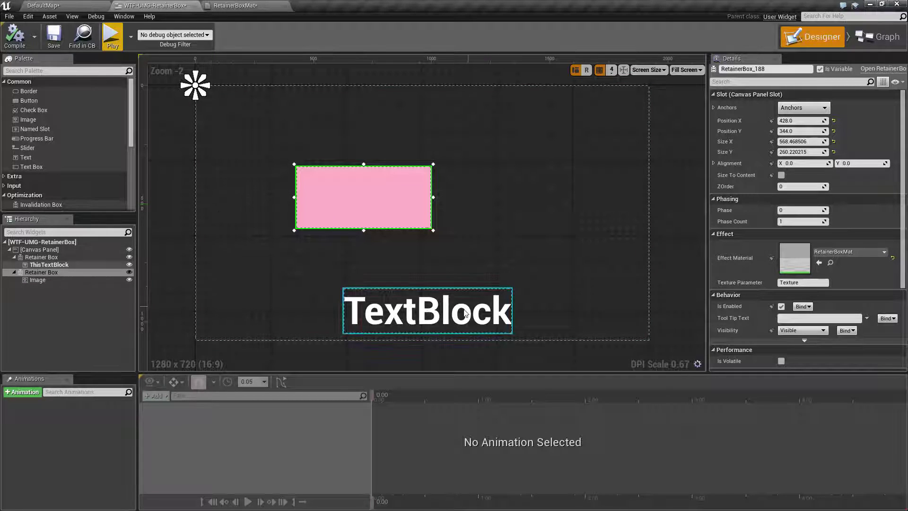
click(374, 172)
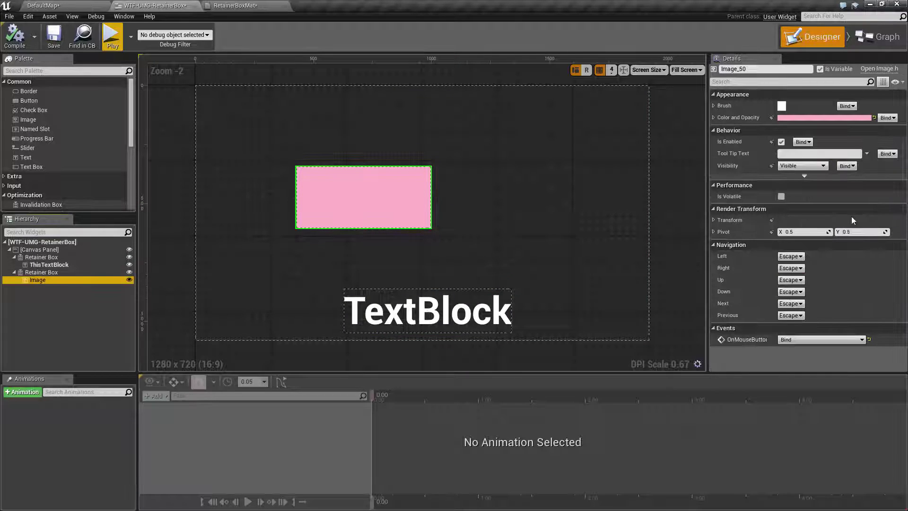
click(725, 107)
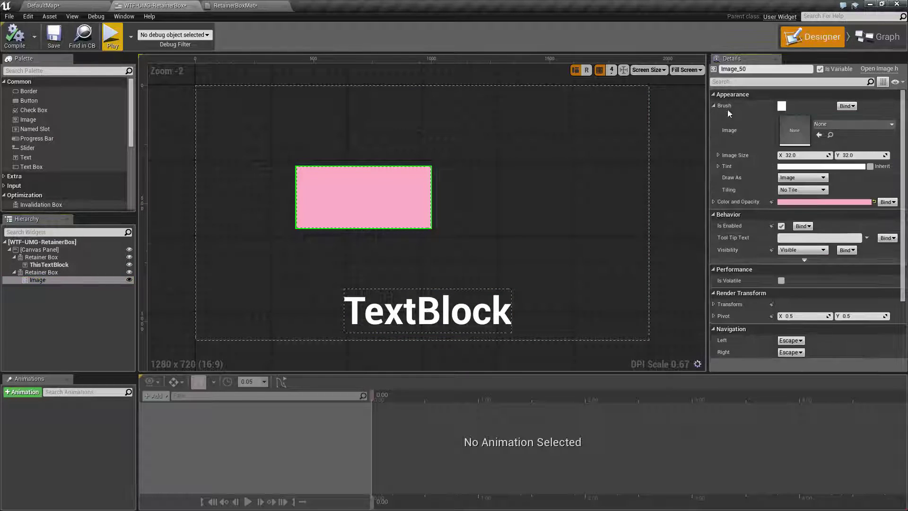
click(851, 125)
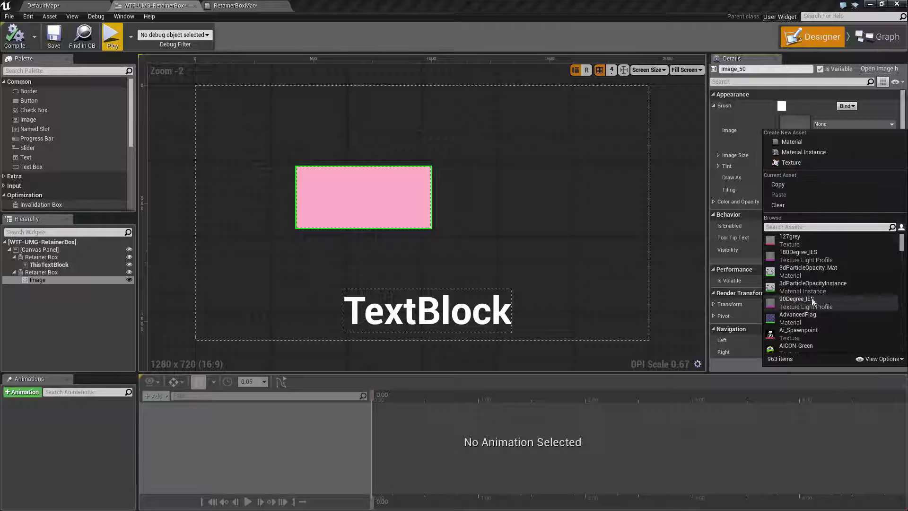
click(807, 268)
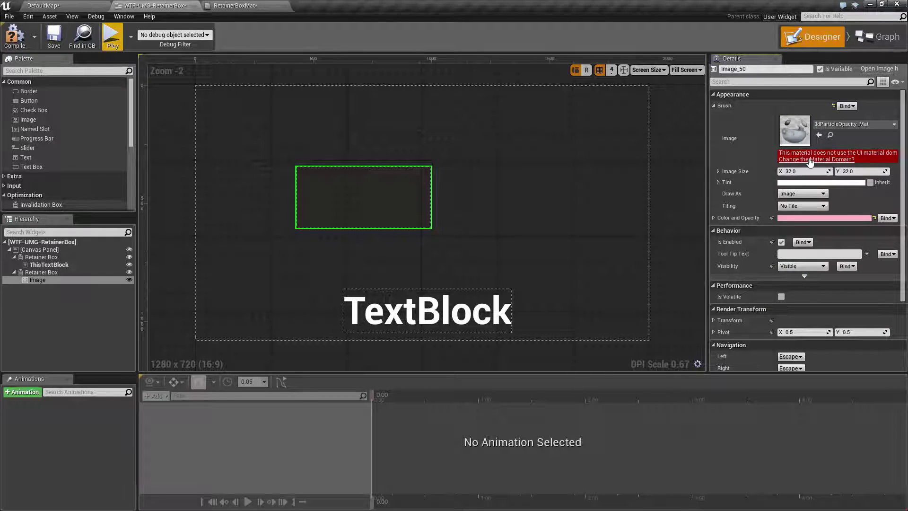
click(39, 272)
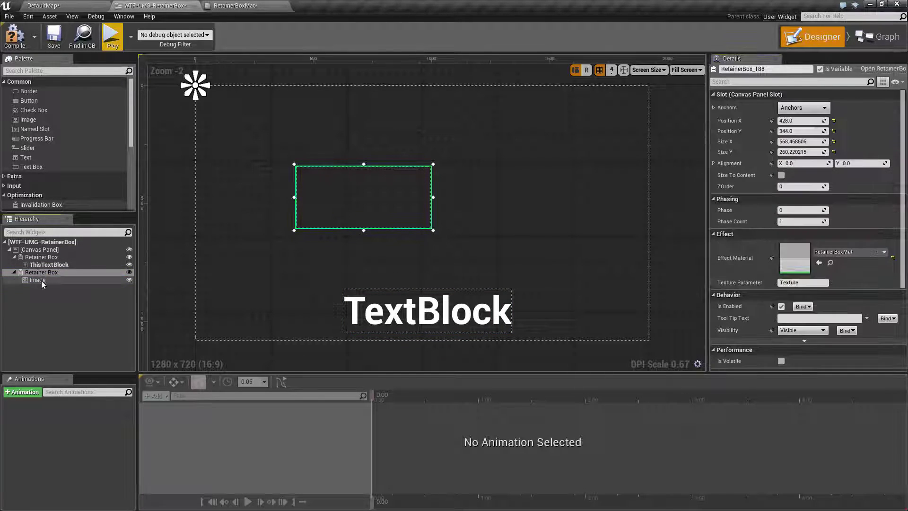
click(42, 280)
click(833, 106)
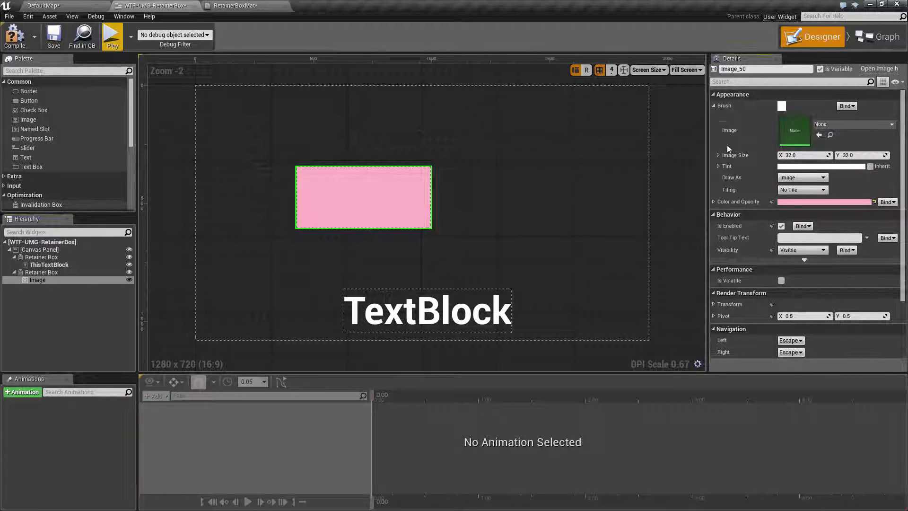
Step: Examine the RetainerBoxMat graph from the image's retainer box, read the Texture Parameter description, and select the child Image
click(48, 273)
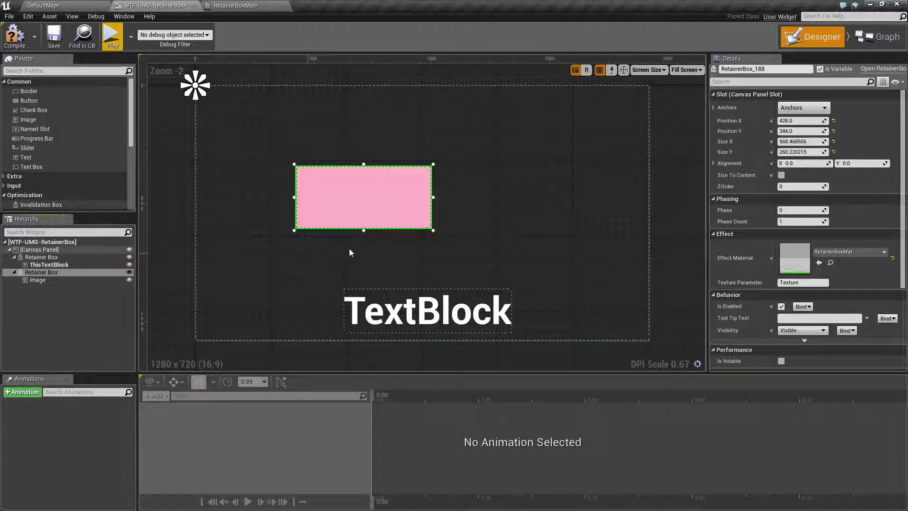
double_click(797, 258)
right_drag(548, 324, 534, 339)
right_drag(587, 330, 628, 331)
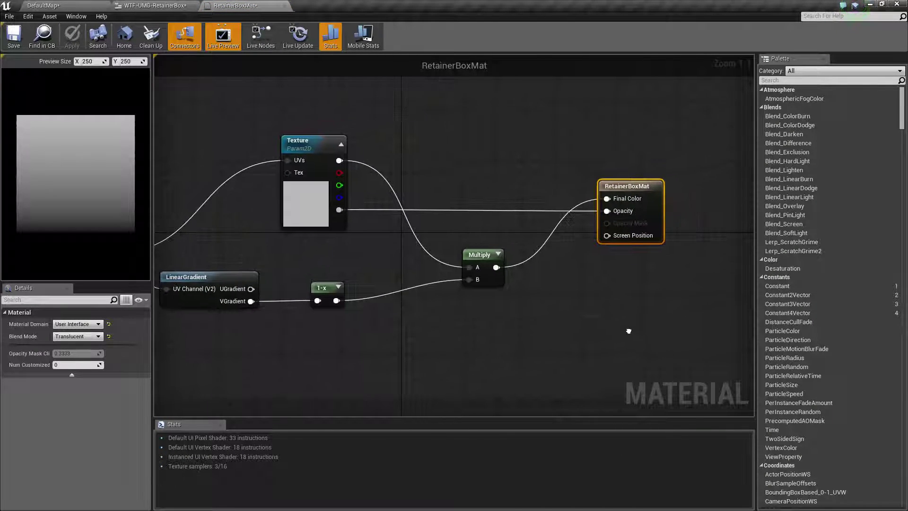
click(153, 6)
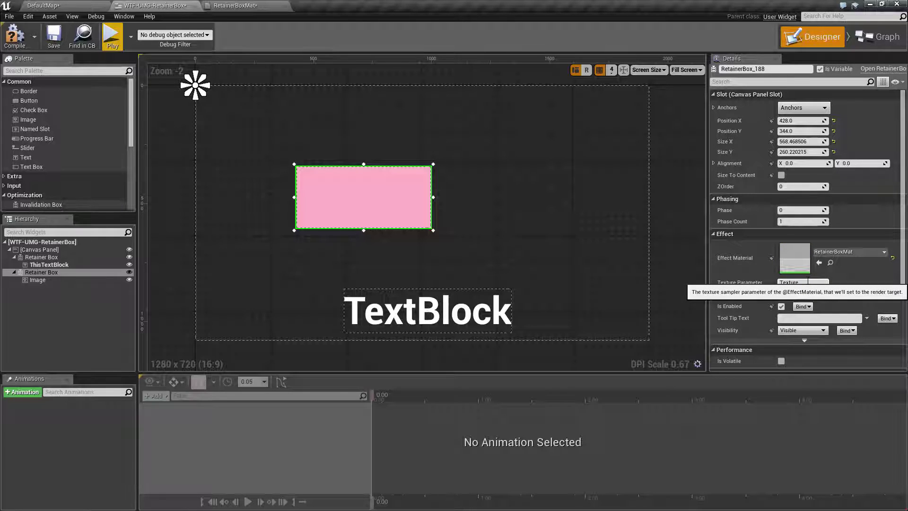
click(46, 281)
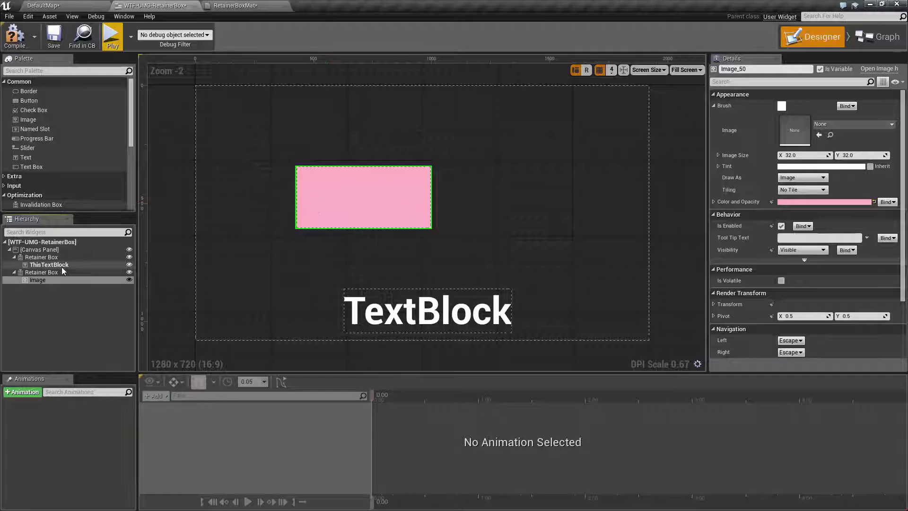
Step: Select the image's retainer box, and examine the Texture parameter node's name in the RetainerBoxMat graph
click(46, 273)
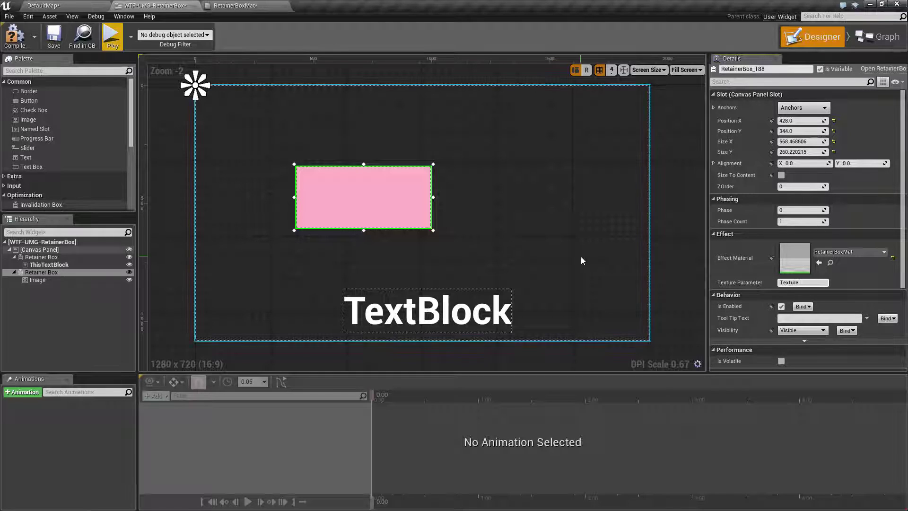
click(872, 38)
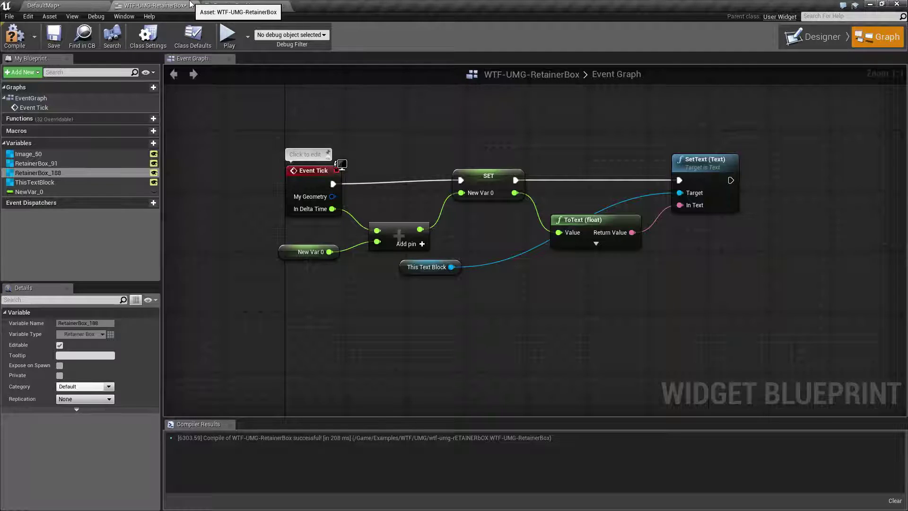
click(244, 5)
right_drag(314, 143, 429, 146)
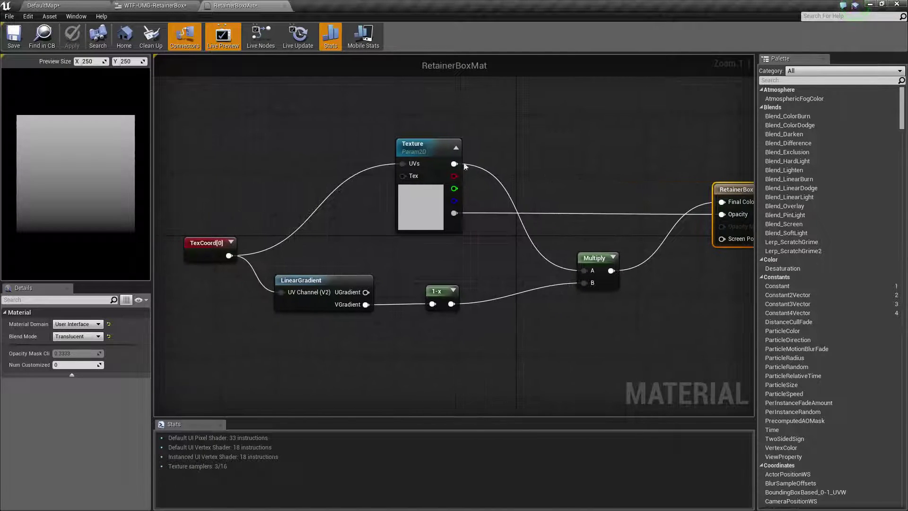
click(429, 146)
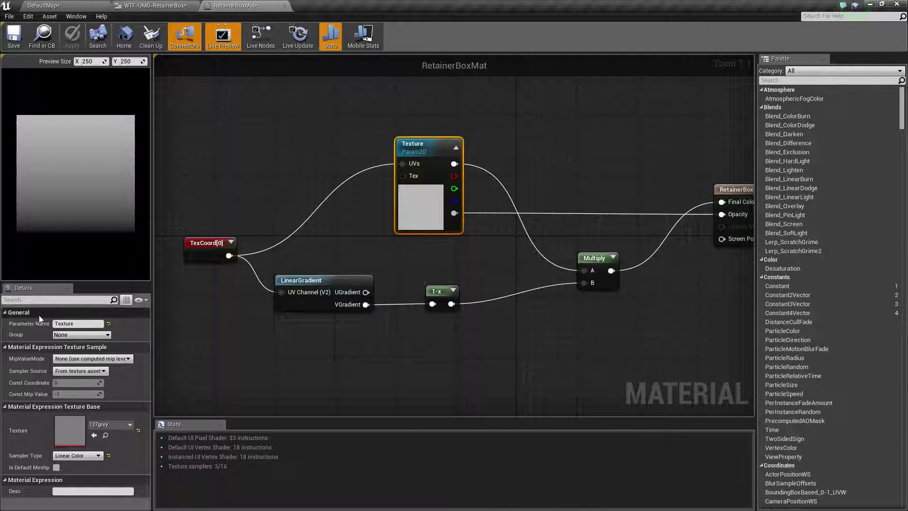
Step: Try a Texture Sample node converted to a parameter named Texture in RetainerBoxMat, then delete it and select the original Texture node
right_drag(536, 126, 461, 193)
click(448, 176)
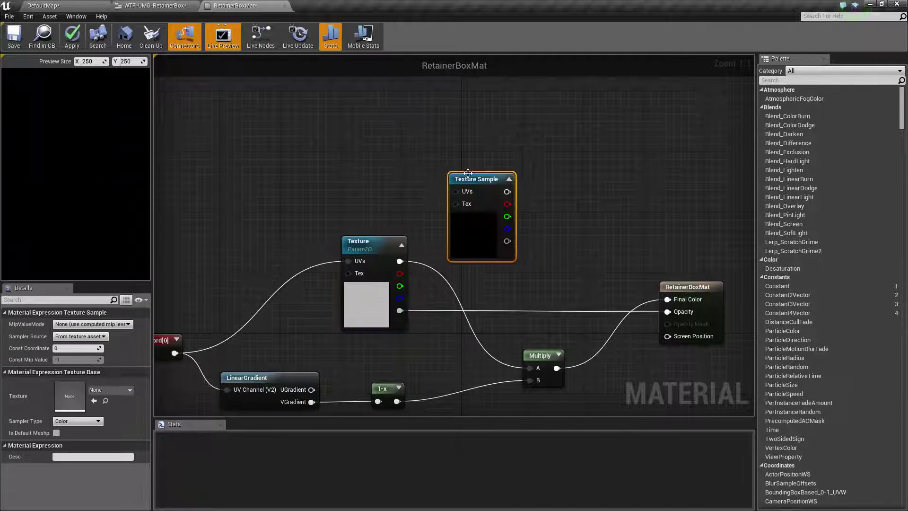
right_click(491, 181)
click(495, 186)
drag(495, 187, 478, 144)
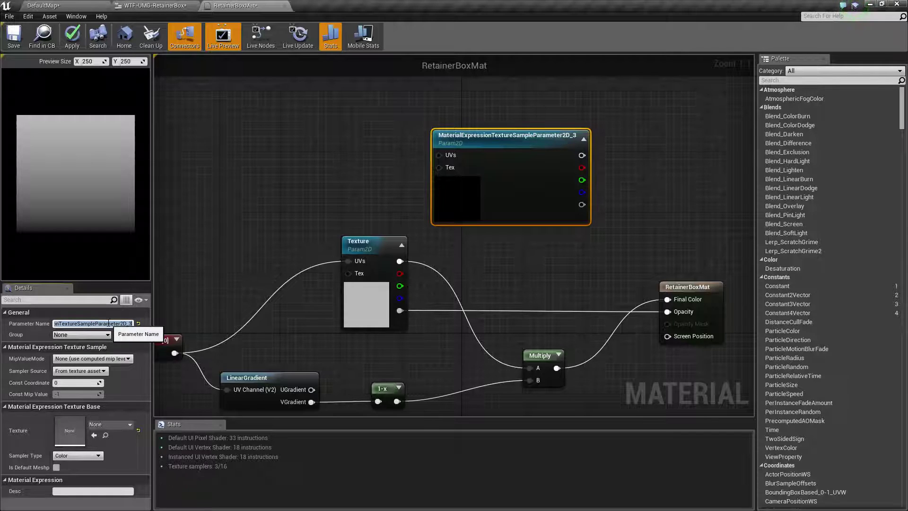
text(Texture)
key(Return)
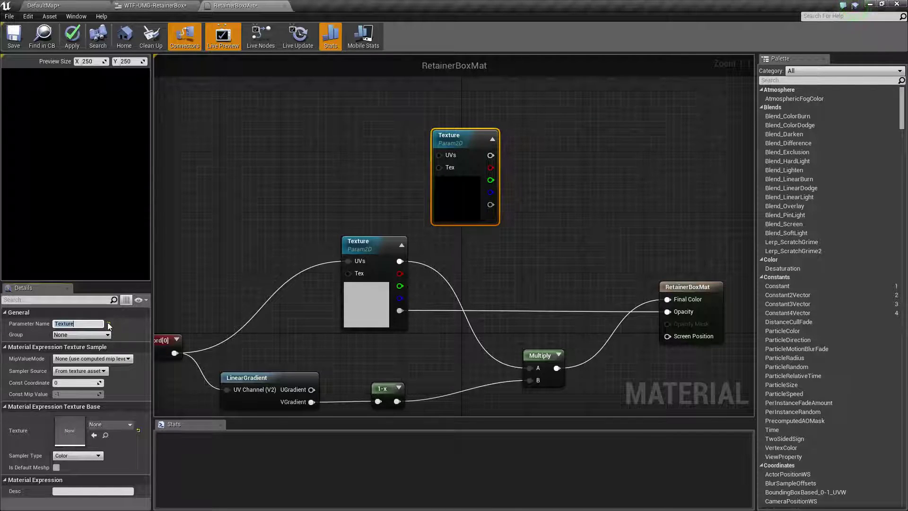
key(Delete)
click(367, 242)
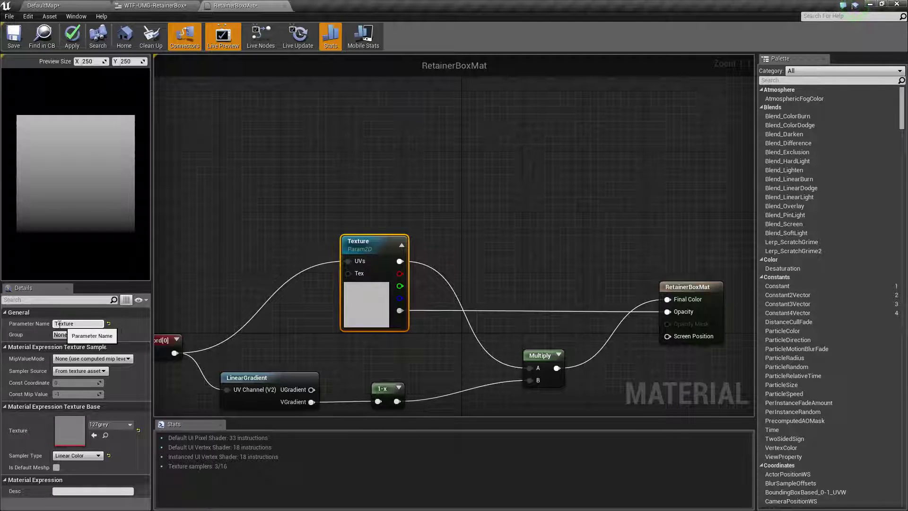
Step: Set the Texture Parameter of the image's retainer box to Texture1 and preview the widget in play mode
click(152, 6)
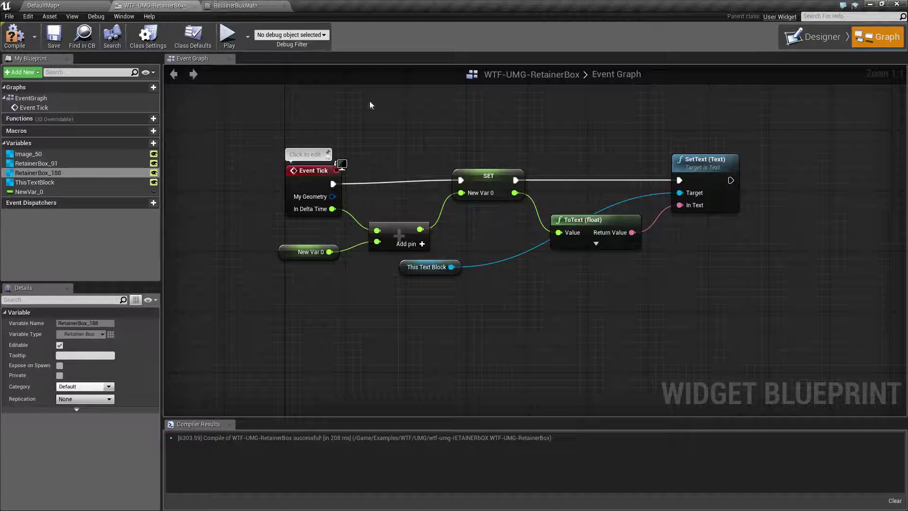
click(816, 43)
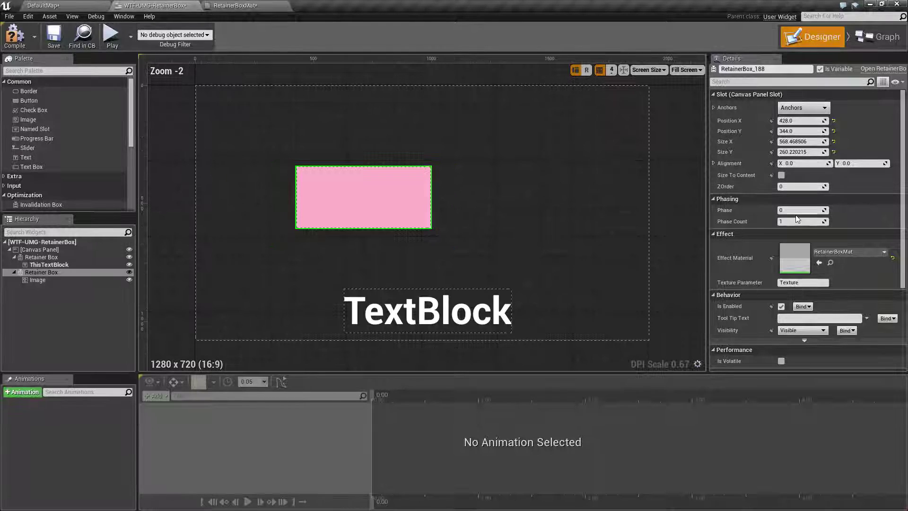
click(810, 282)
text(1)
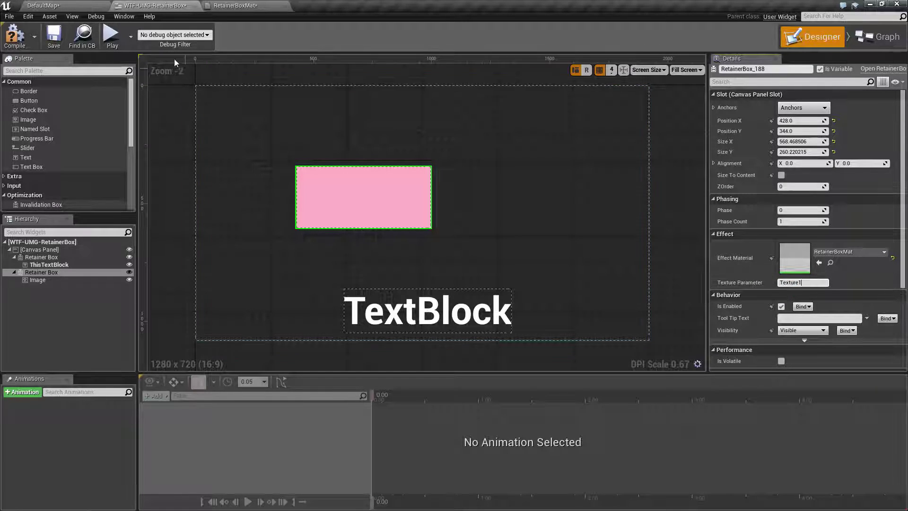
key(Return)
click(112, 36)
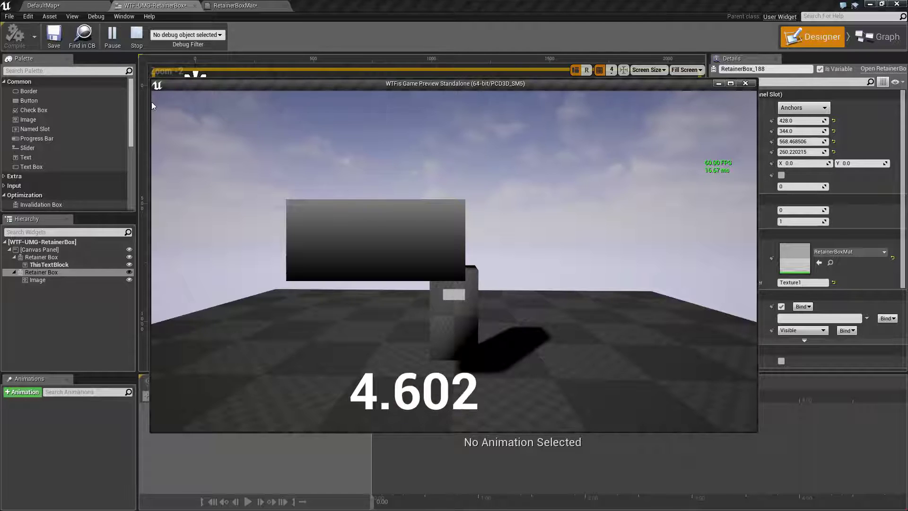
key(Escape)
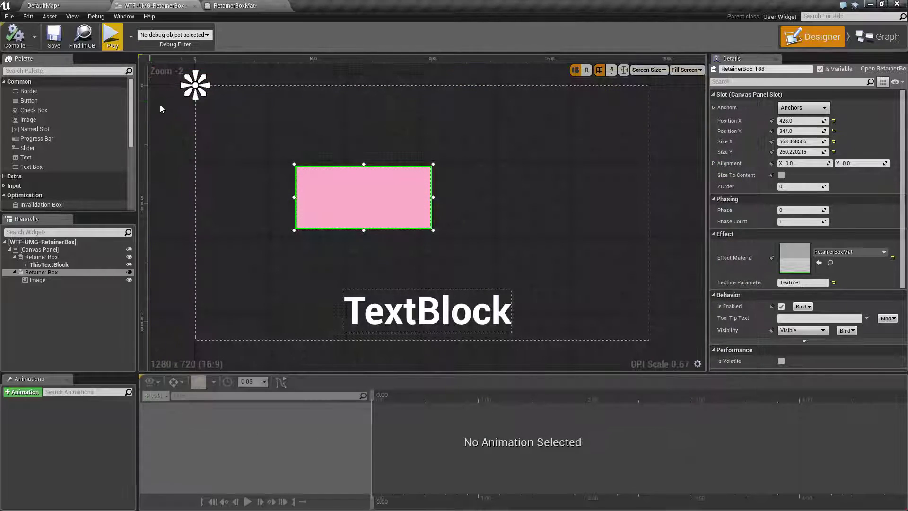
Step: Restore the Texture Parameter of the image's retainer box to Texture and preview the widget in play mode
click(815, 282)
click(109, 41)
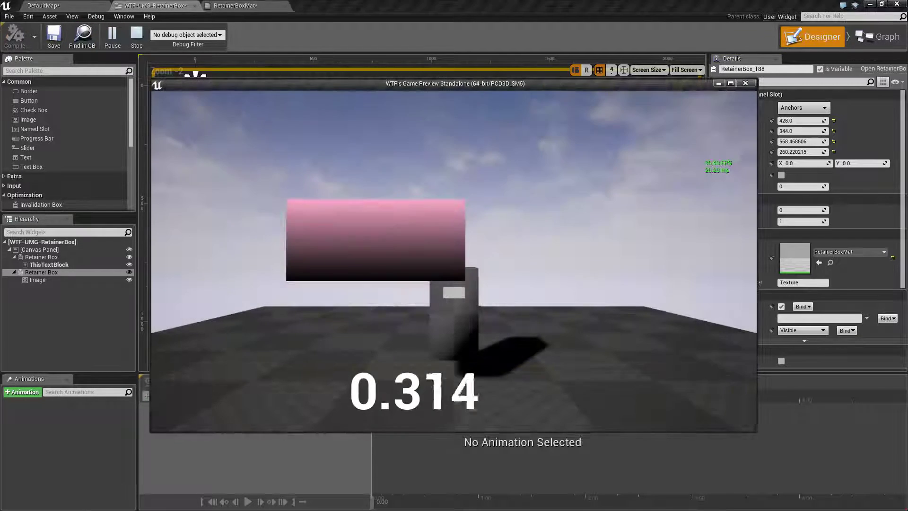
key(Escape)
click(814, 282)
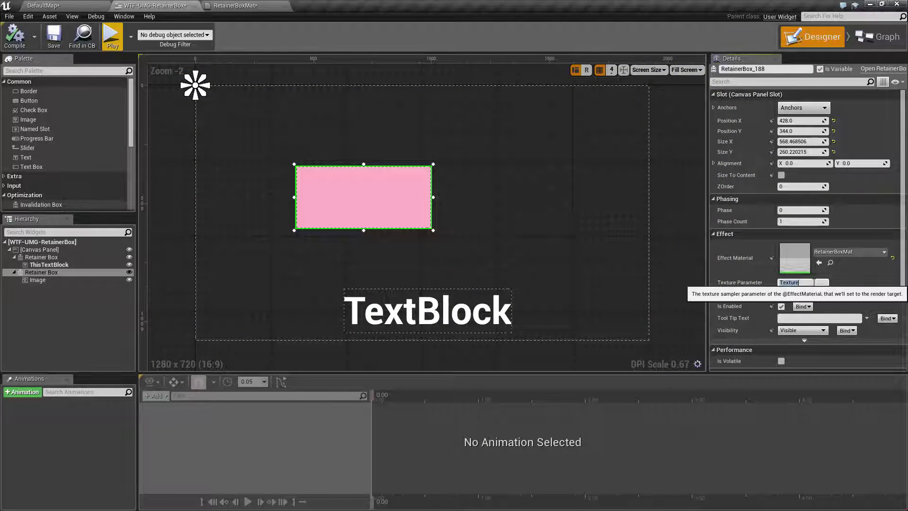
key(Return)
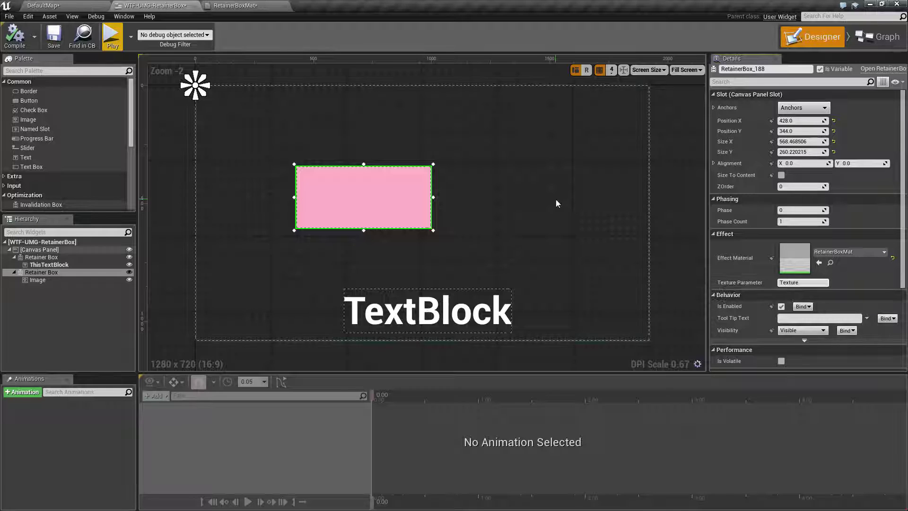
Step: Examine how TexCoord, LinearGradient, 1-x, Texture and Multiply feed the final color and opacity in the RetainerBoxMat graph
click(235, 6)
right_drag(481, 270, 491, 188)
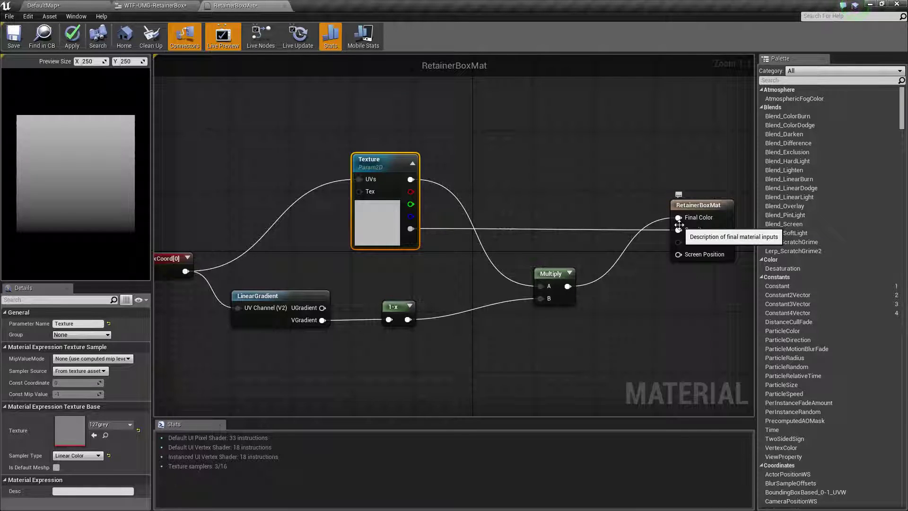
mouse_move(572, 190)
right_down()
mouse_move(602, 178)
mouse_move(581, 189)
right_up()
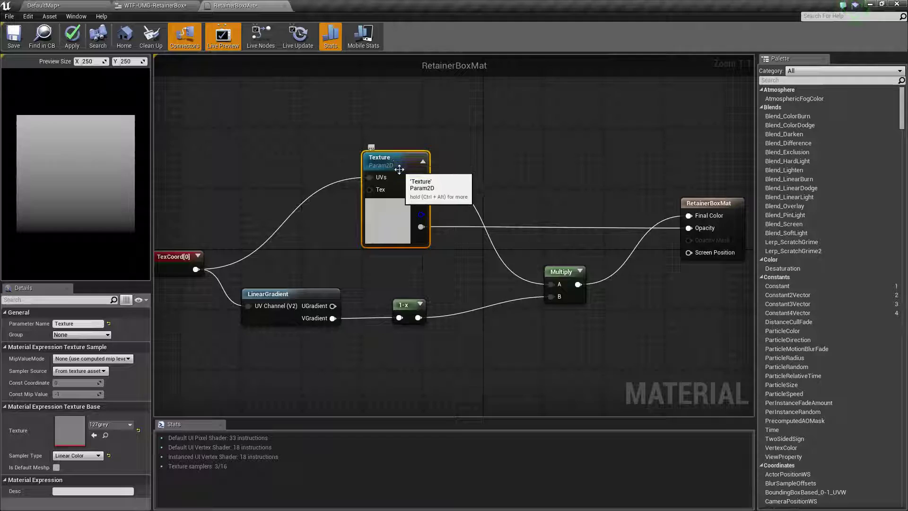
right_drag(565, 162, 589, 132)
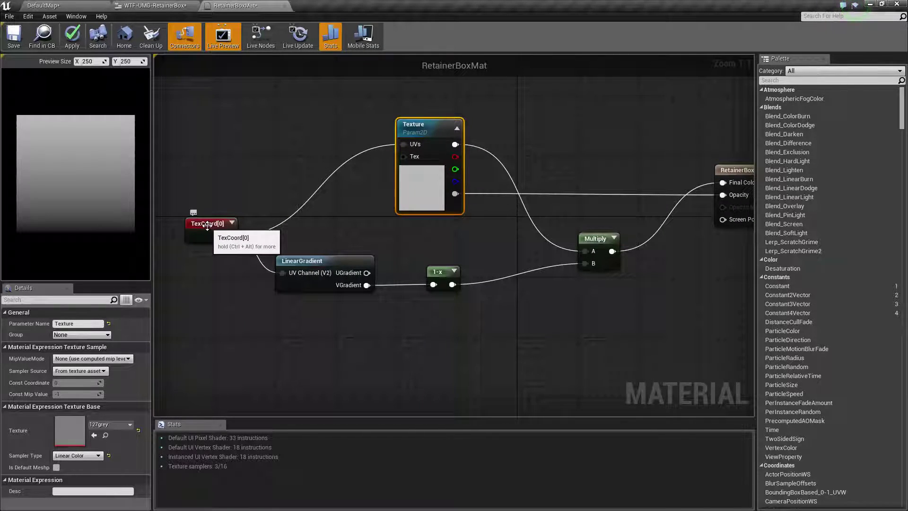
right_drag(256, 199, 227, 167)
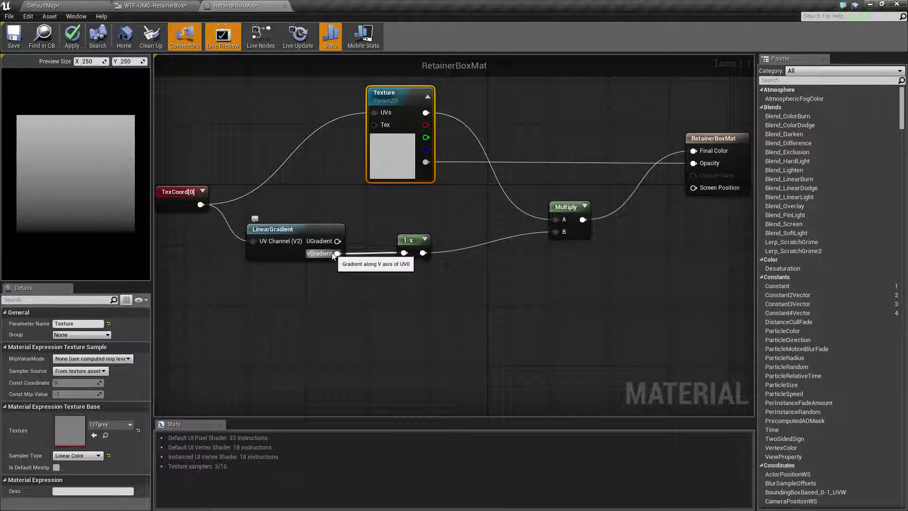
click(410, 242)
click(425, 283)
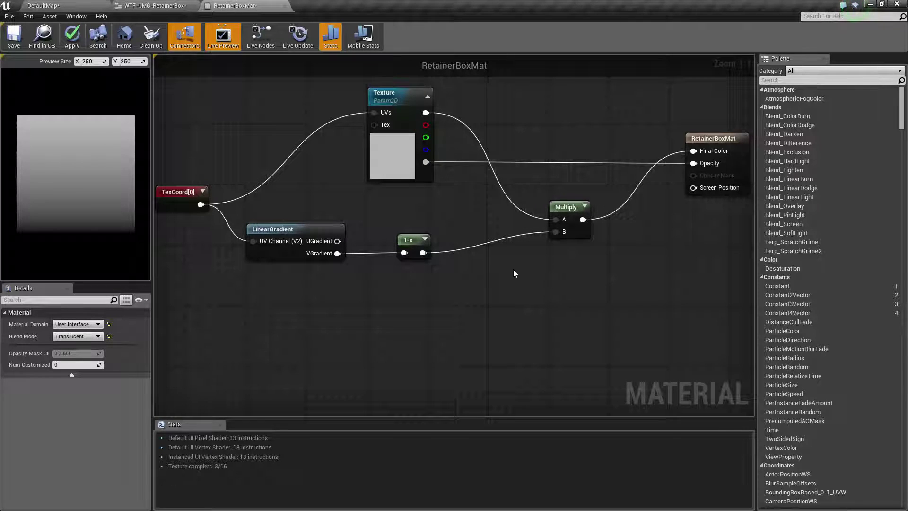
right_drag(514, 273, 478, 274)
right_drag(507, 246, 562, 244)
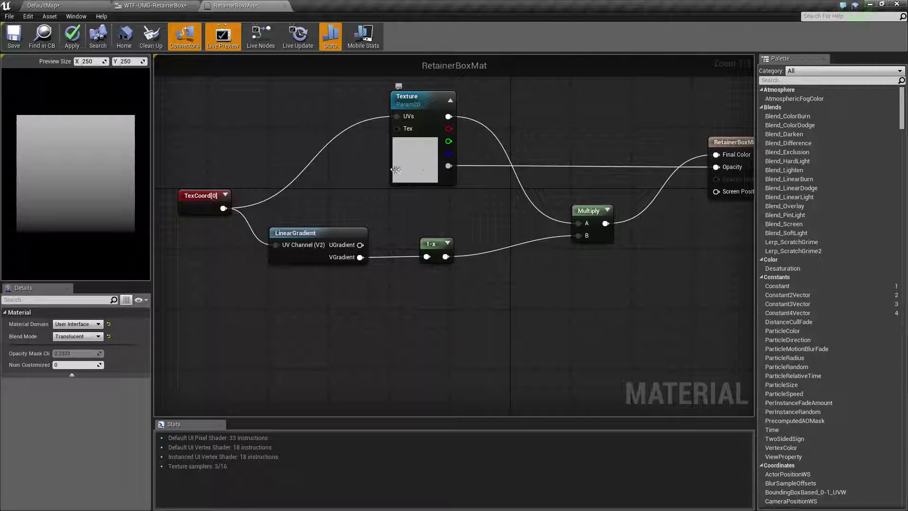
Step: Compare the pink image in the widget designer with the RetainerBoxMat preview, and preview the widget in play mode
click(155, 6)
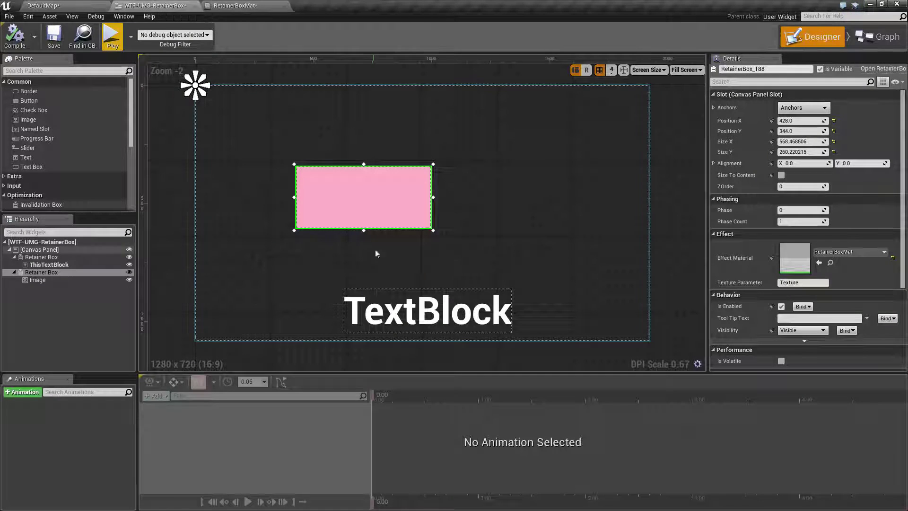
click(260, 4)
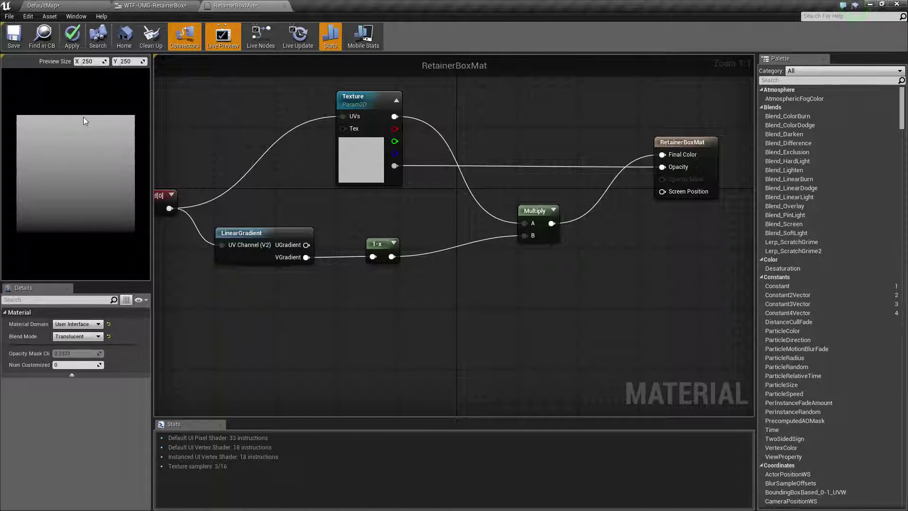
click(184, 5)
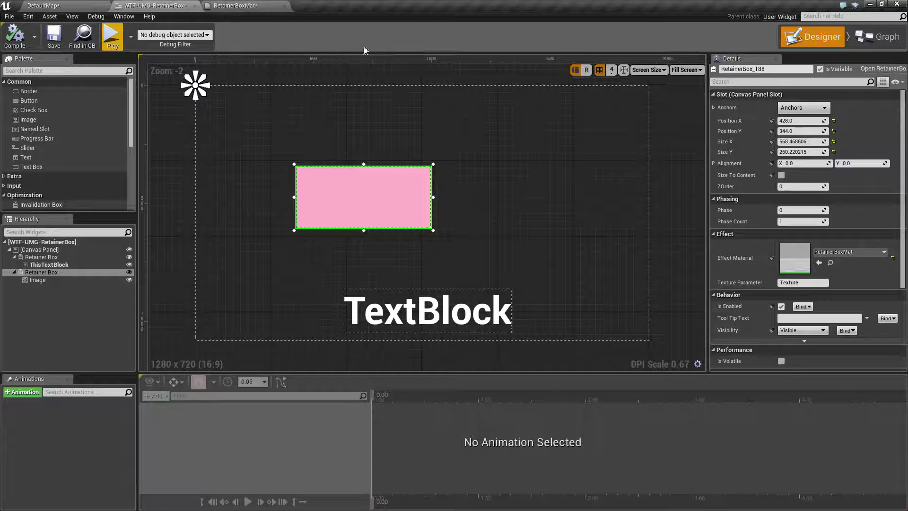
click(110, 36)
key(Escape)
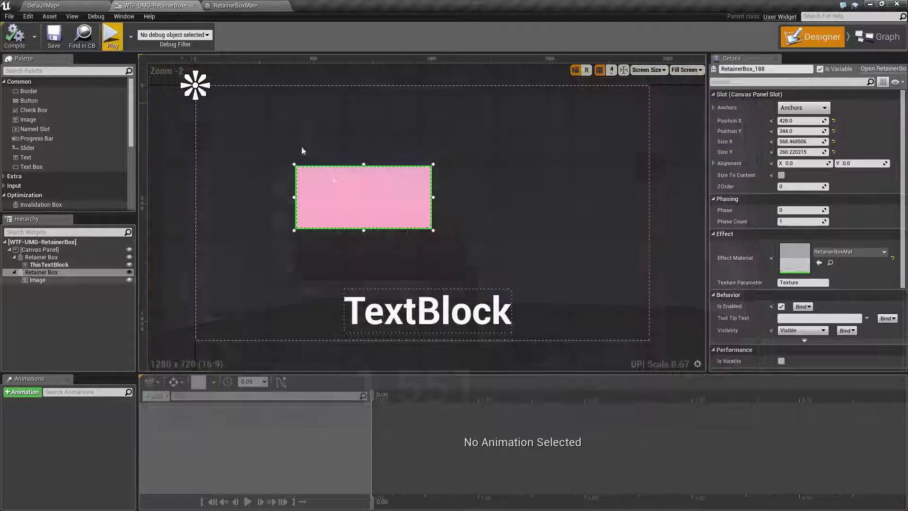
Step: Examine the Texture node's connections to the Final Color and Opacity inputs of RetainerBoxMat
click(239, 5)
right_drag(527, 226, 462, 233)
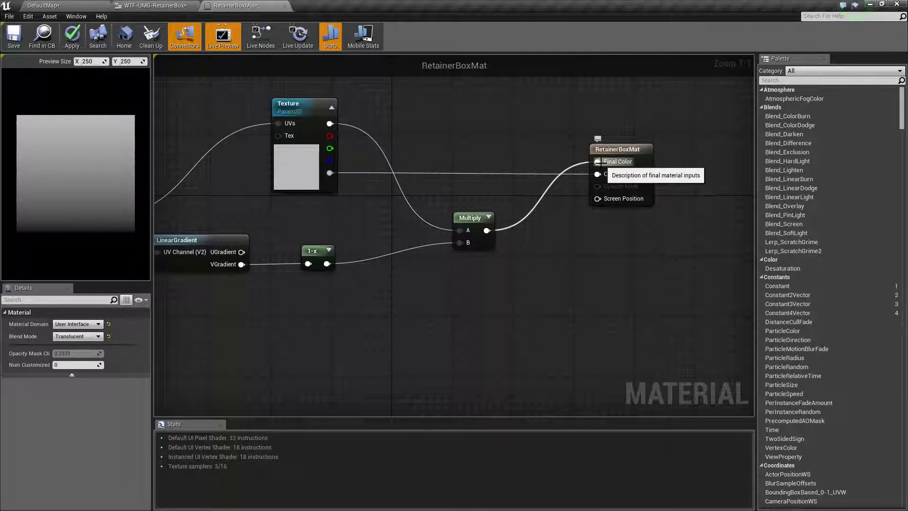
right_drag(326, 136, 397, 167)
click(366, 135)
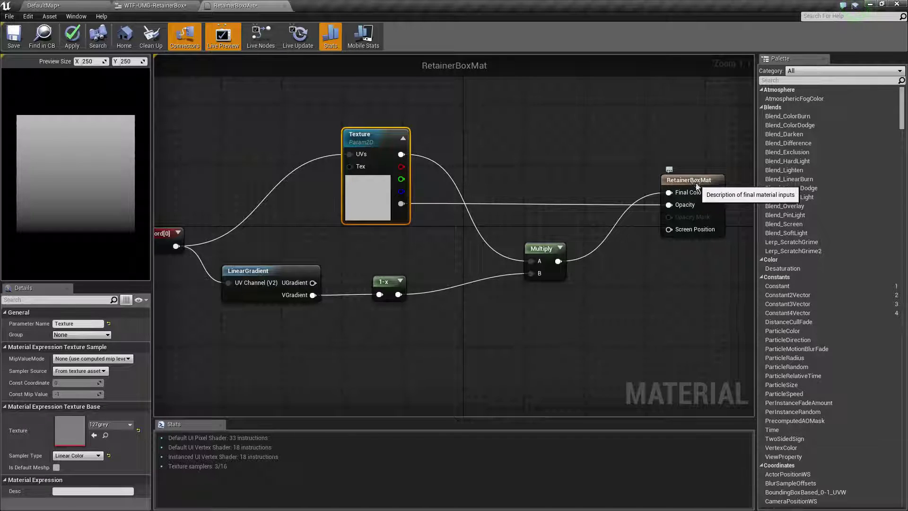
click(691, 208)
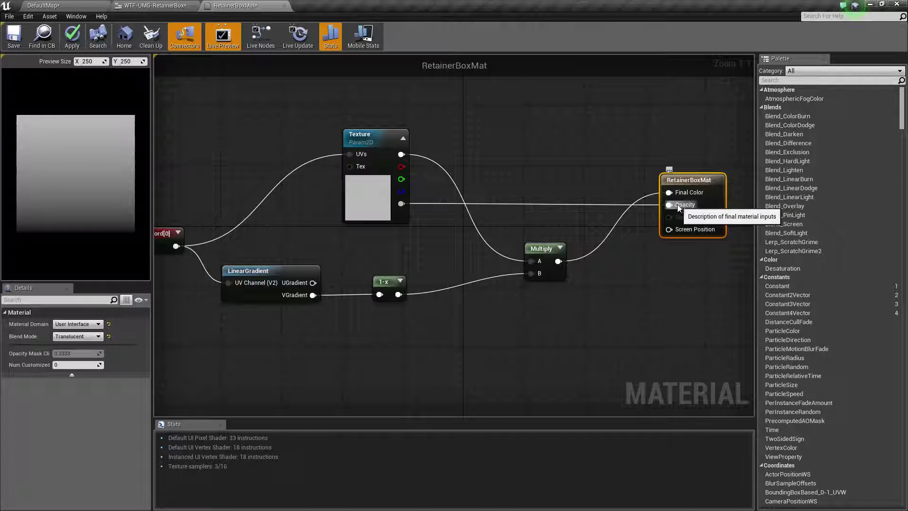
Step: Assign RetainerBoxMat as the Effect Material of the text block's retainer box and preview the widget in play mode
click(163, 4)
click(427, 308)
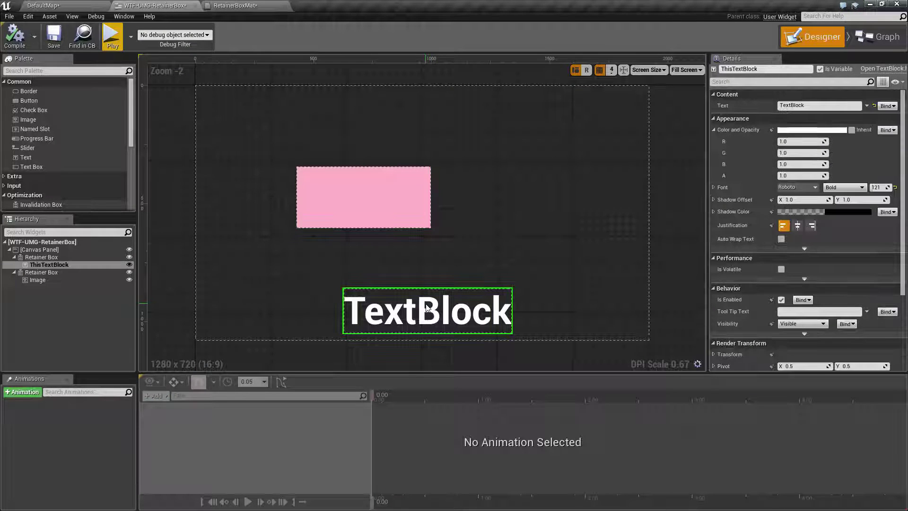
click(45, 272)
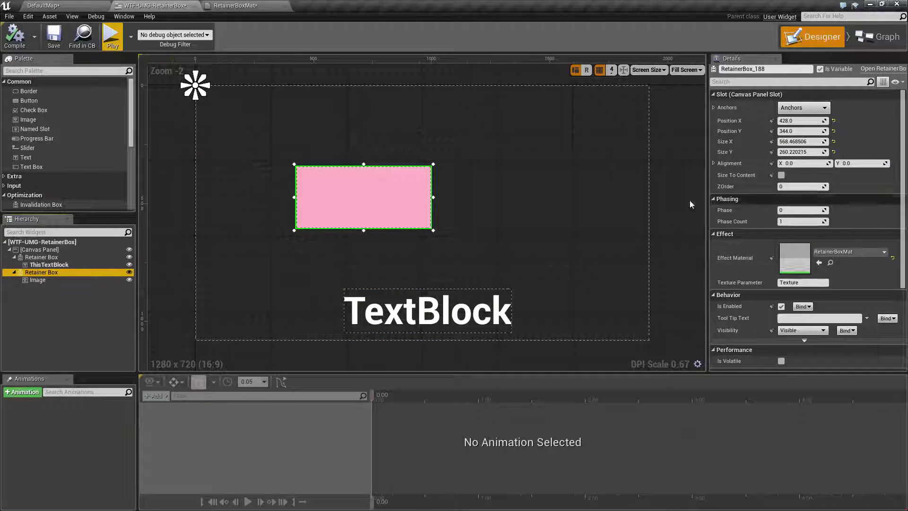
click(43, 257)
click(834, 253)
text(reta)
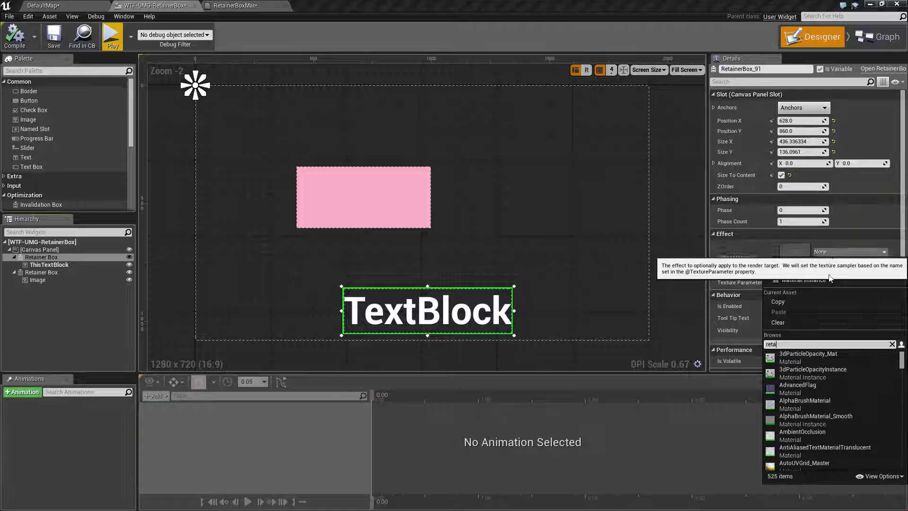
text(iner)
click(804, 360)
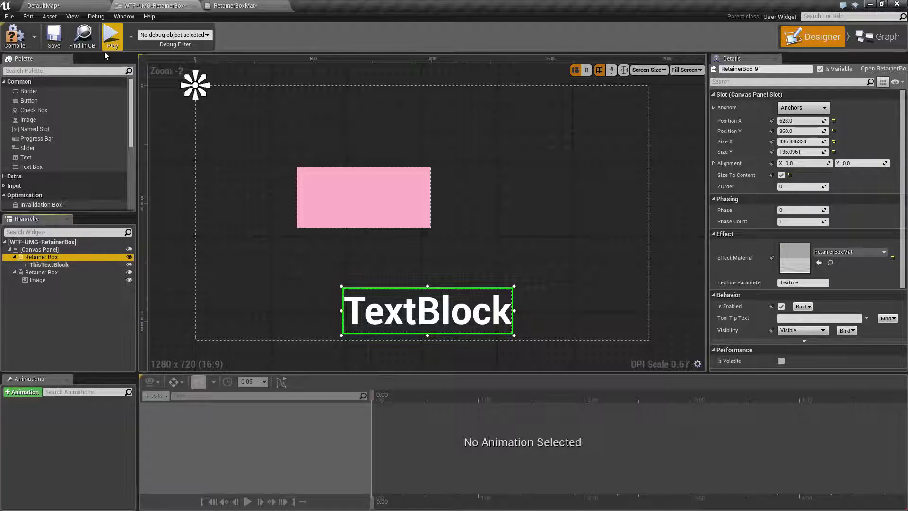
click(112, 37)
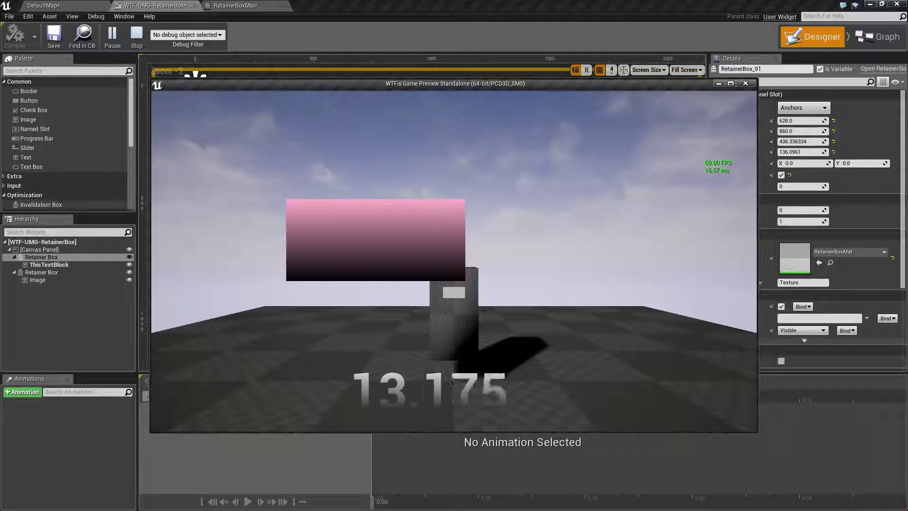
key(Escape)
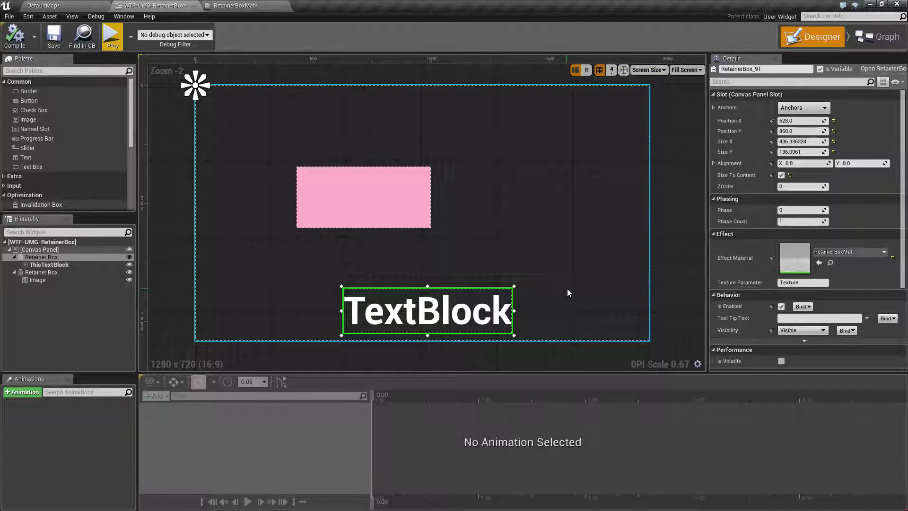
Step: Inspect the text block's properties and the event graph nodes that feed its SetText call
click(491, 257)
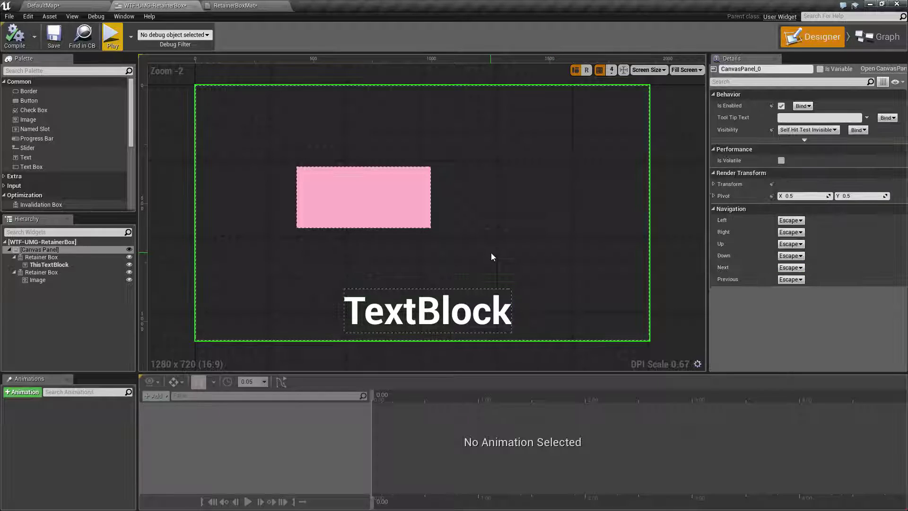
click(402, 312)
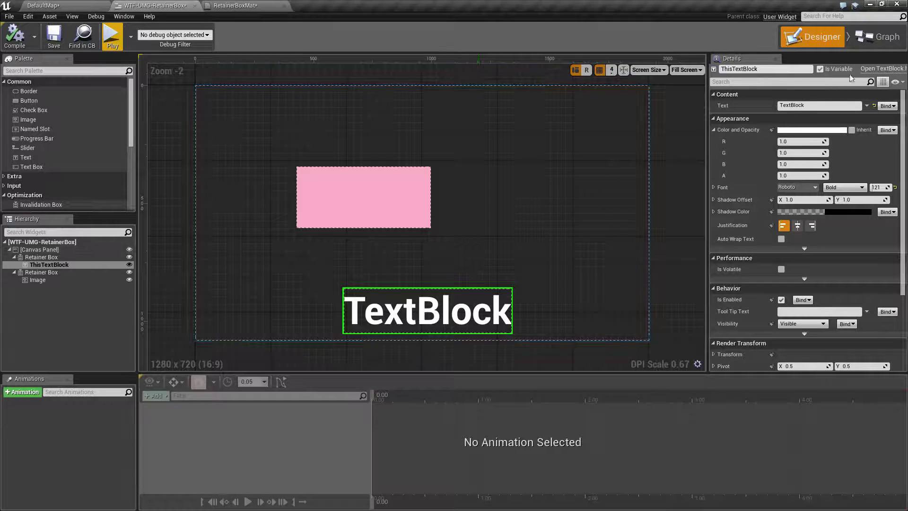
click(877, 37)
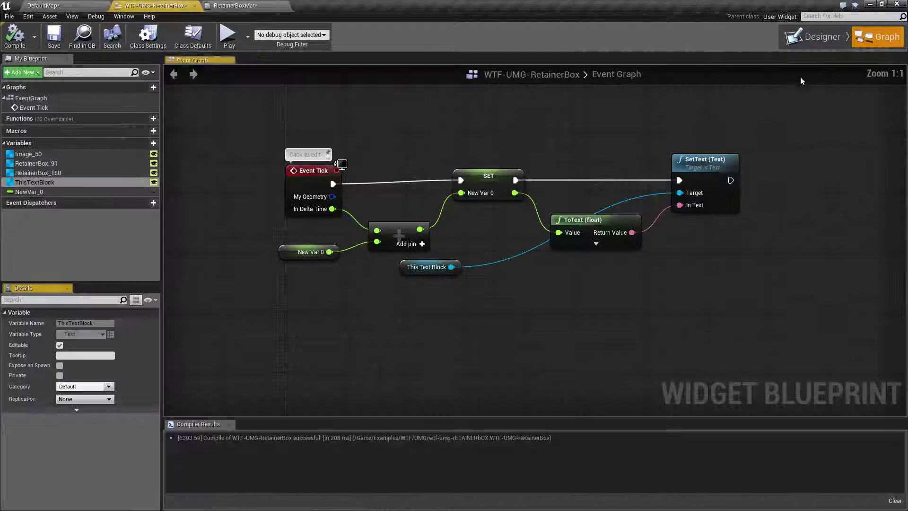
click(818, 38)
Step: Disconnect the Texture node from RetainerBoxMat's Opacity input, apply the material and preview the widget in play mode
click(241, 8)
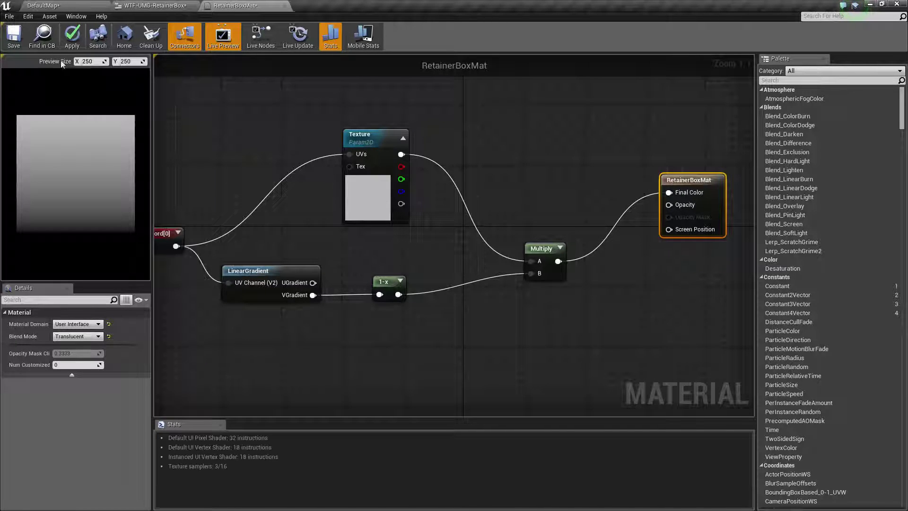
click(71, 36)
click(43, 5)
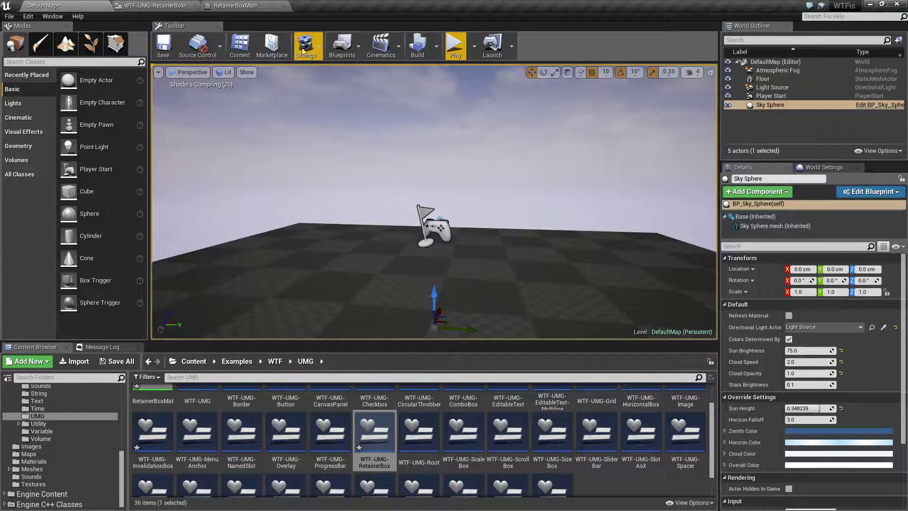
click(455, 46)
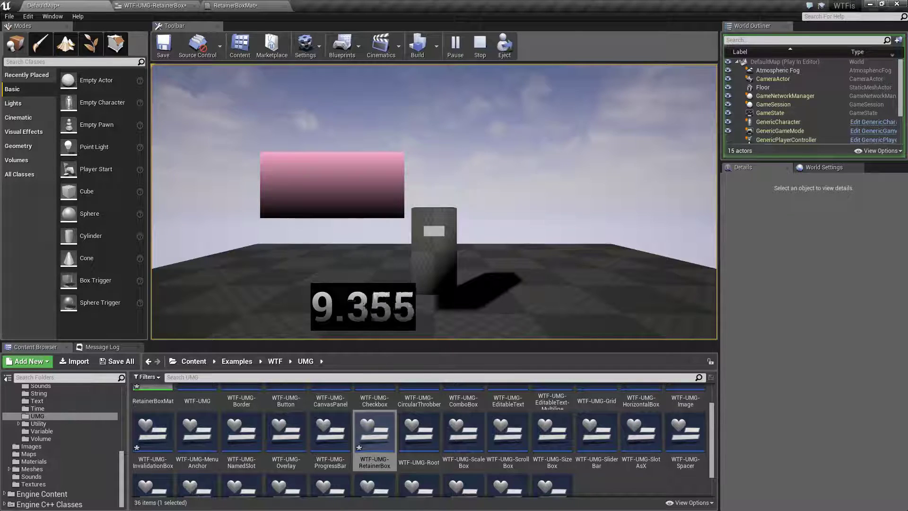
key(Escape)
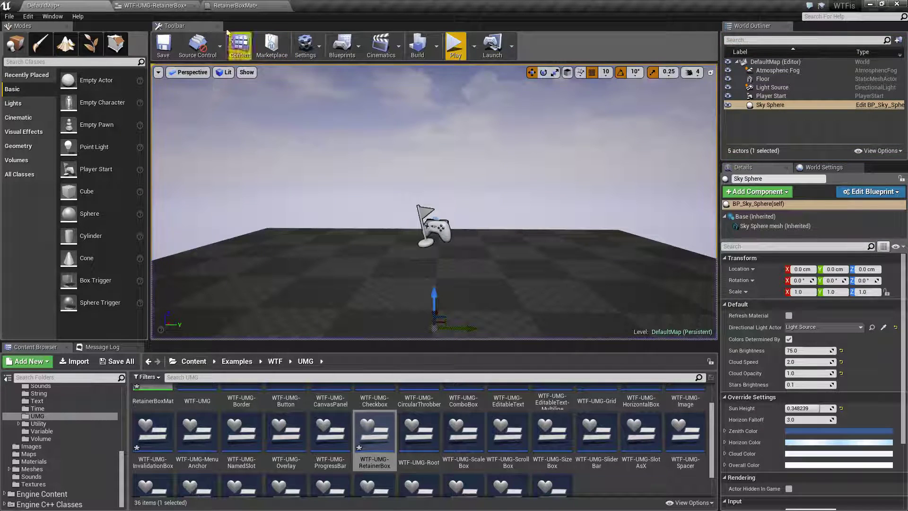
Step: Reconnect the Texture node's alpha output to RetainerBoxMat's Opacity input and apply the material
click(215, 5)
drag(330, 124, 669, 204)
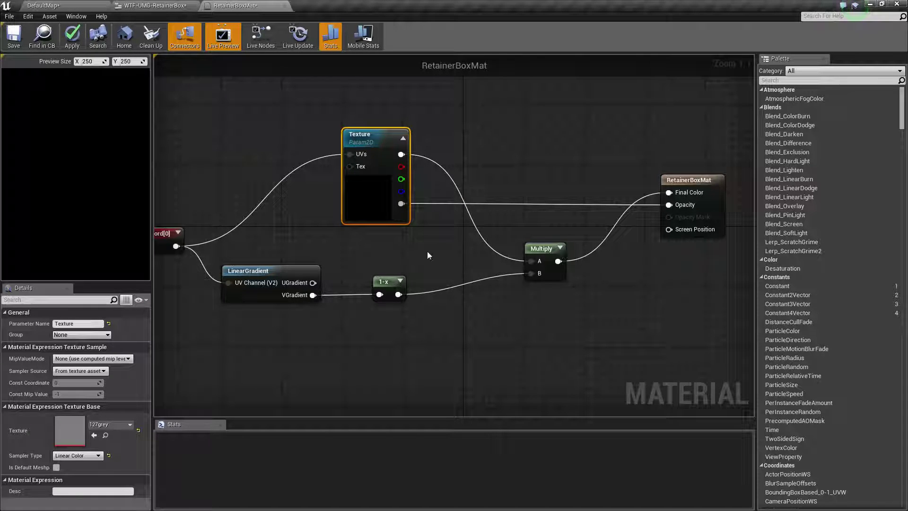
click(72, 35)
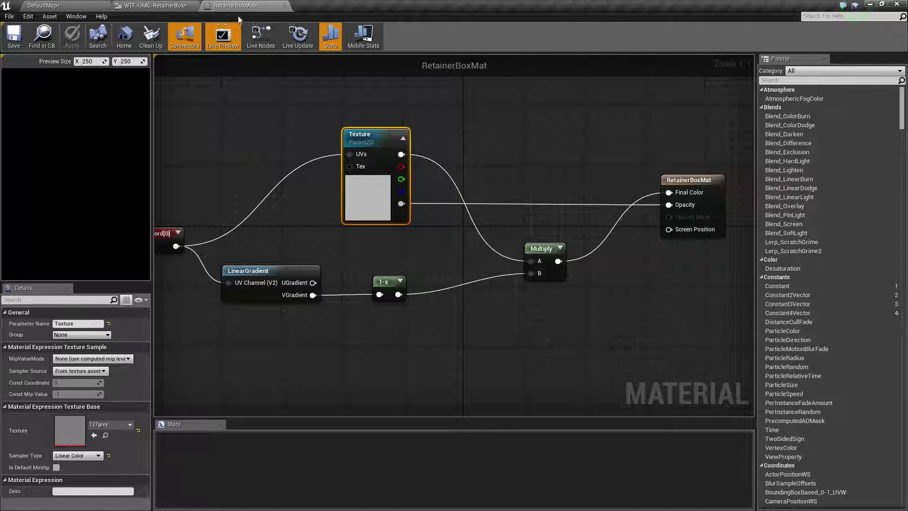
Step: Set the text block's color to green with R 0.167, G 1.0 and B 0.262, and preview the widget in play mode
click(151, 5)
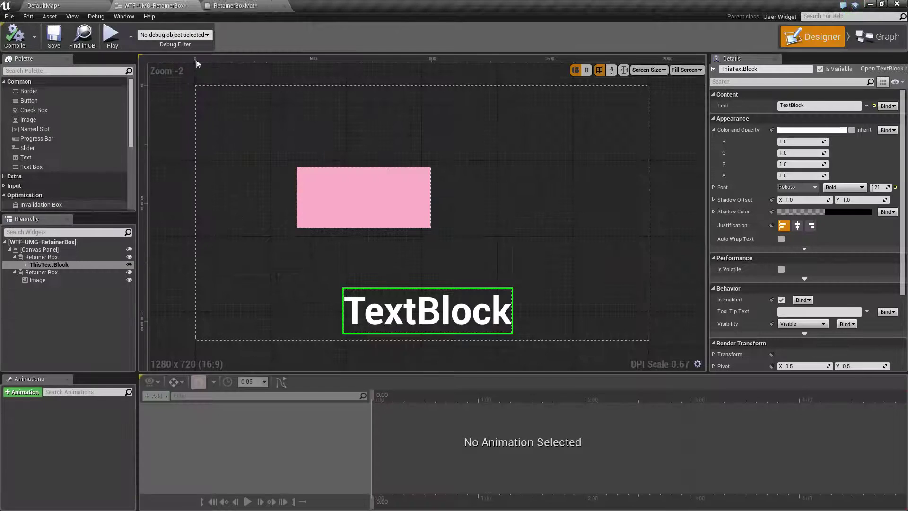
click(811, 130)
drag(659, 215, 635, 239)
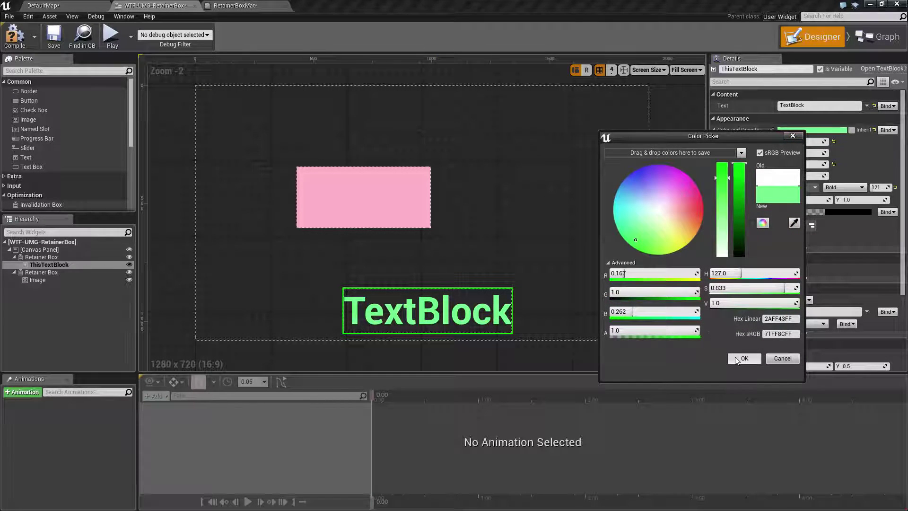
click(741, 358)
click(112, 36)
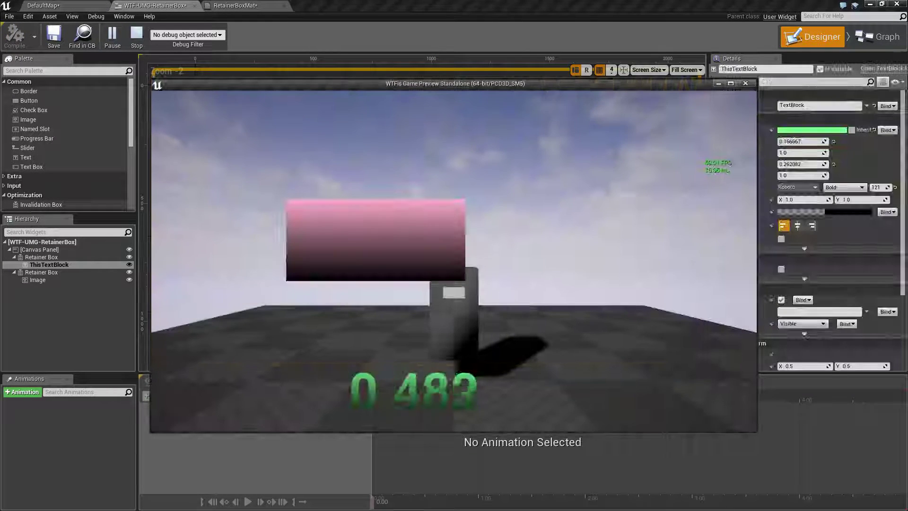
key(Escape)
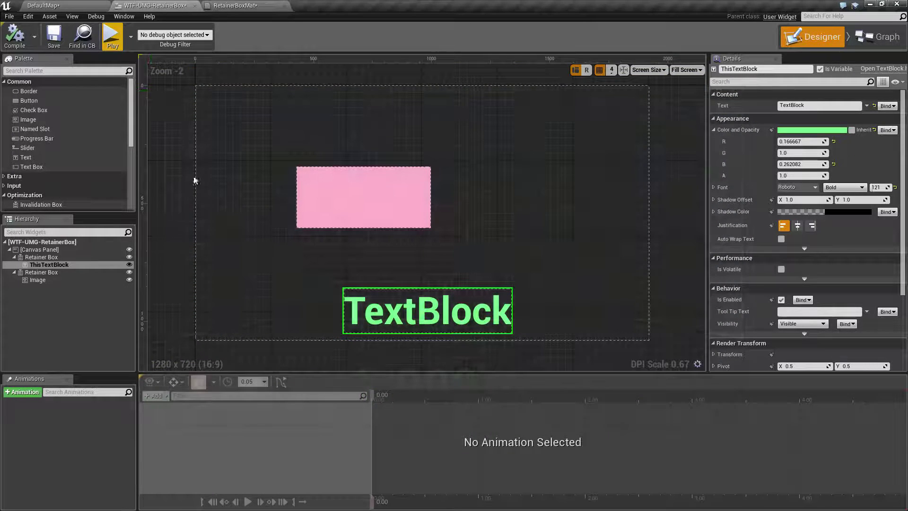
Step: Examine the TexCoord, Texture, LinearGradient and 1-x nodes as a group in the RetainerBoxMat graph
click(232, 5)
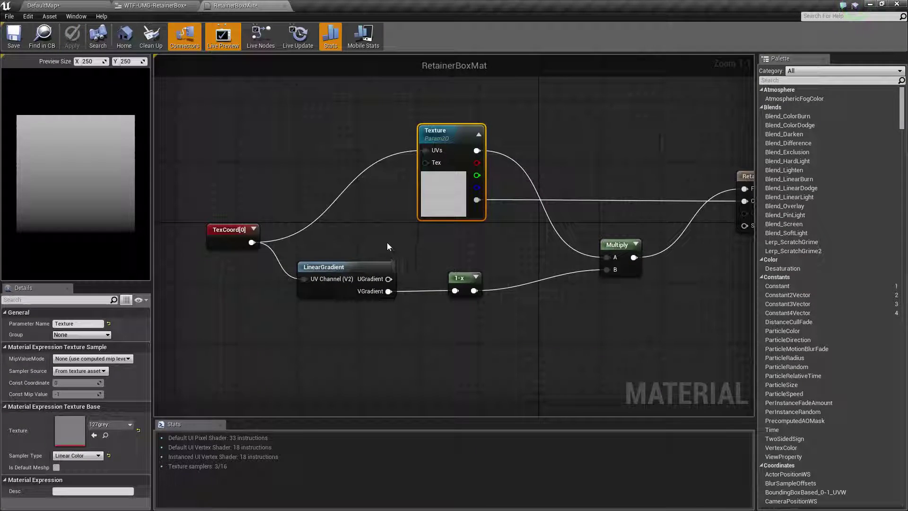
right_drag(387, 247, 365, 248)
drag(215, 94, 532, 301)
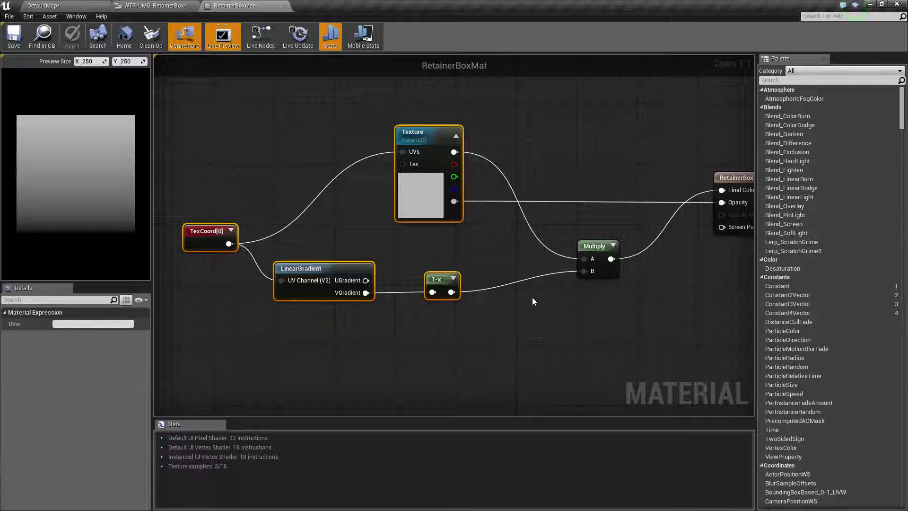
right_drag(543, 299, 523, 324)
Step: Compare the Texture Parameter of the image's retainer box with the Texture node's parameter name in RetainerBoxMat
click(156, 6)
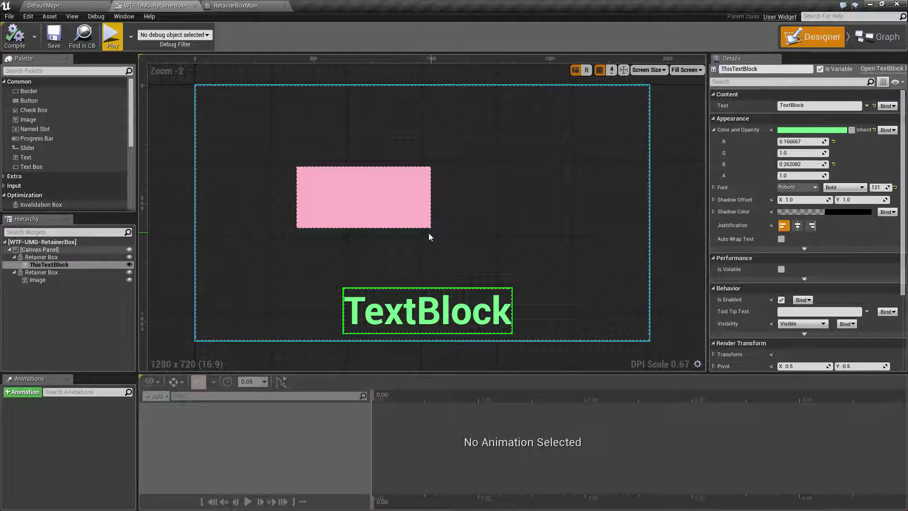
click(43, 273)
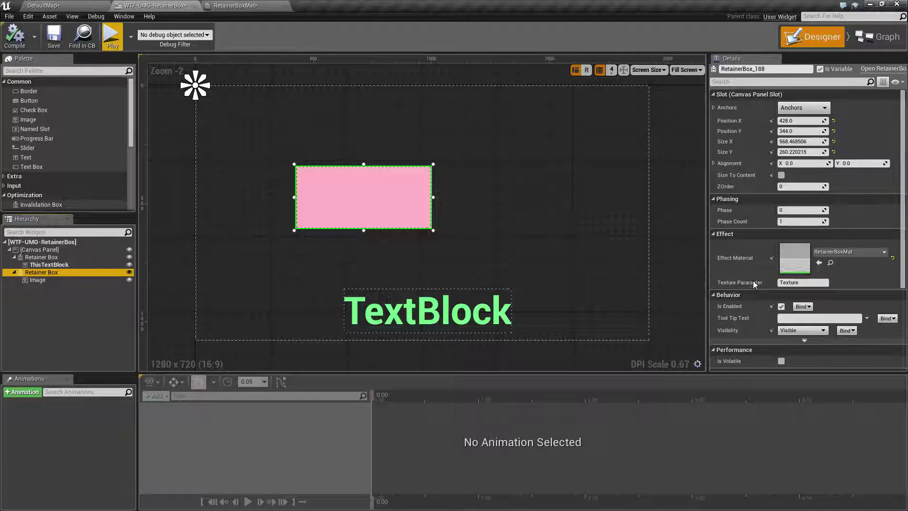
click(810, 282)
click(256, 5)
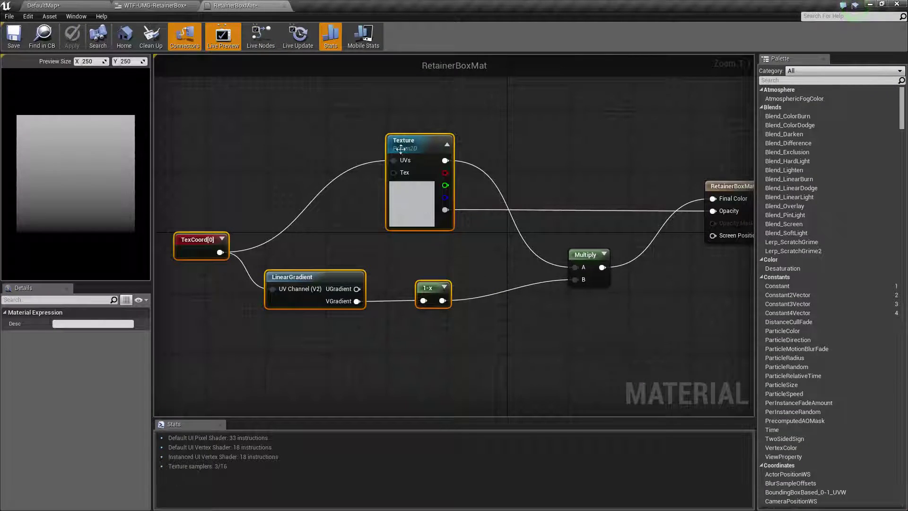
click(425, 156)
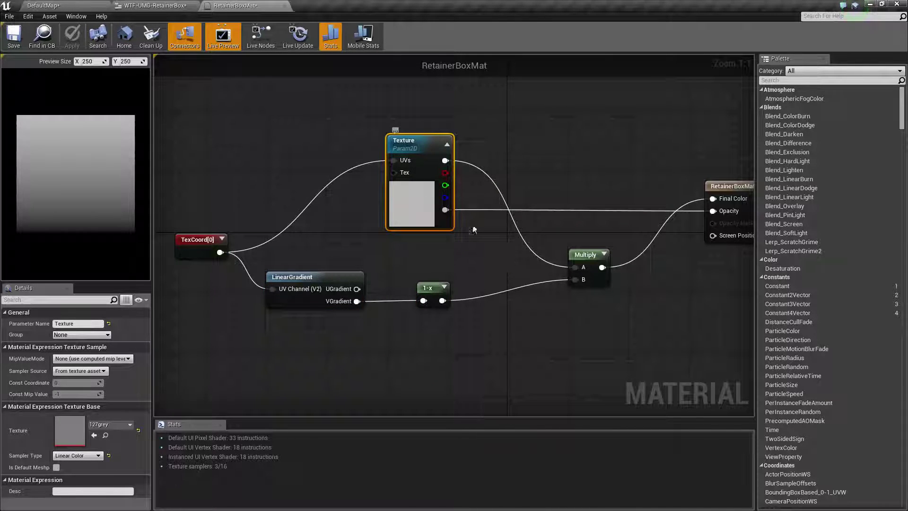
Step: Reset the Texture node's texture to DefaultTexture and apply the material
right_drag(404, 197, 364, 197)
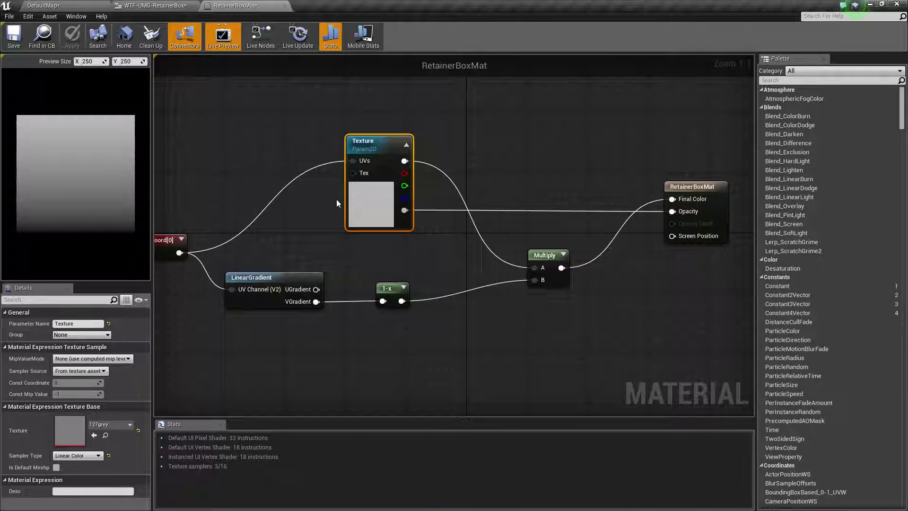
click(138, 432)
click(70, 37)
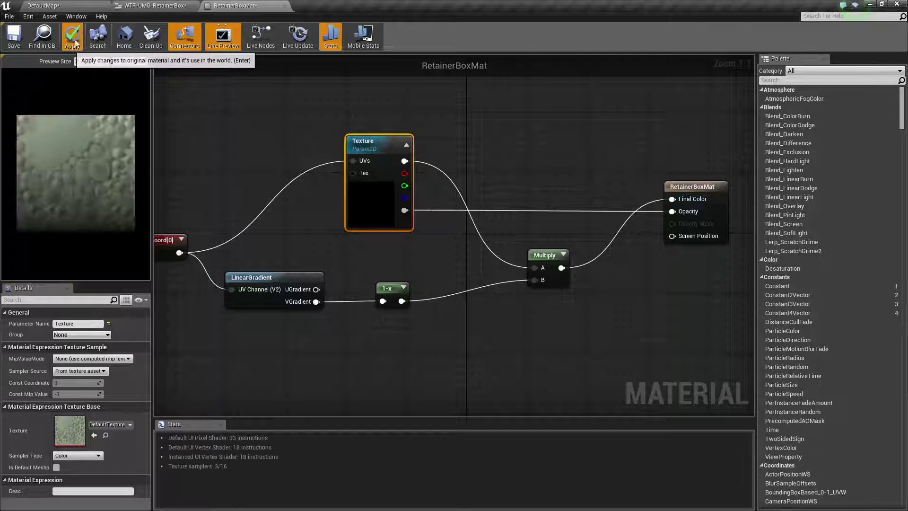
Step: Clear the Texture node's assigned texture and try to apply the material despite its compilation errors
click(130, 424)
click(121, 259)
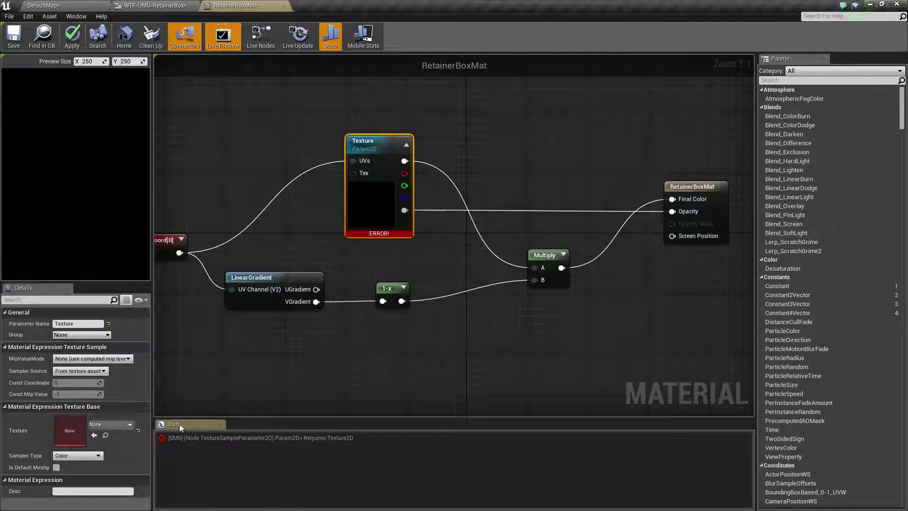
click(72, 37)
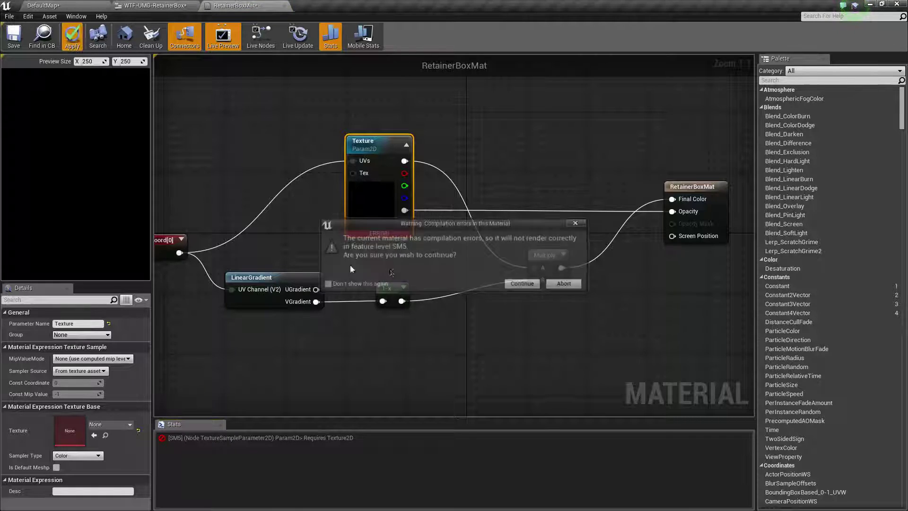
click(523, 284)
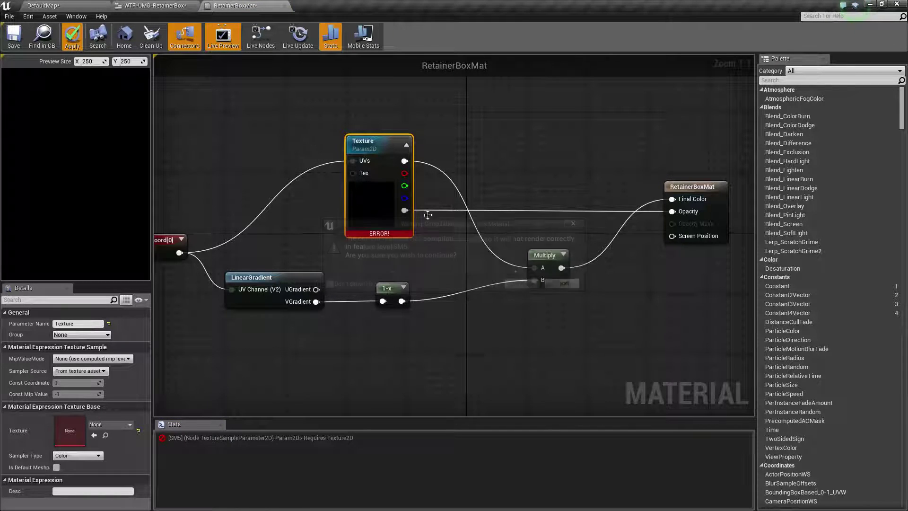
Step: Assign DefaultDiffuse as the Texture node's placeholder texture and apply the material
click(139, 430)
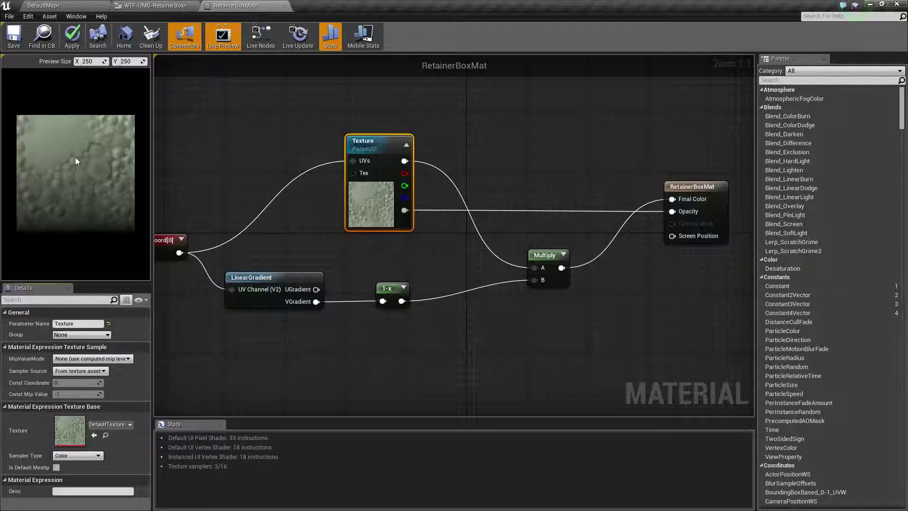
click(110, 424)
scroll(137, 312, up, 3)
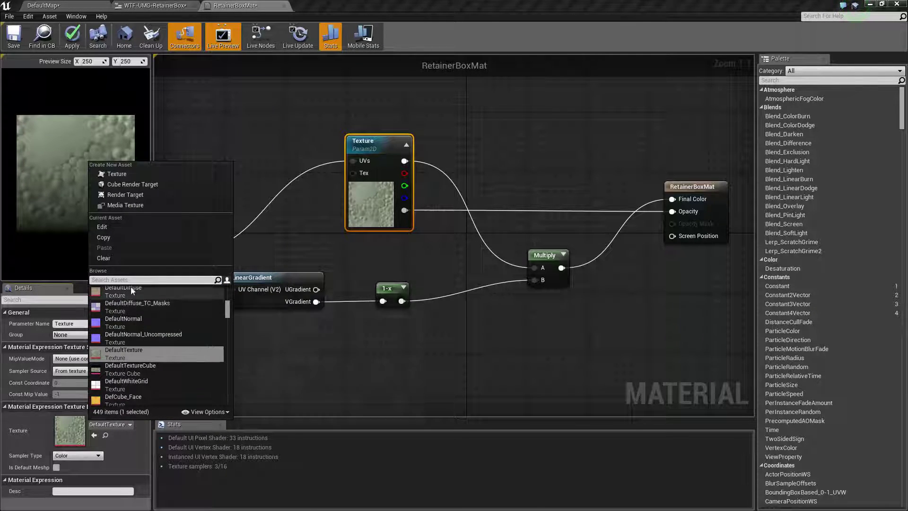
click(137, 351)
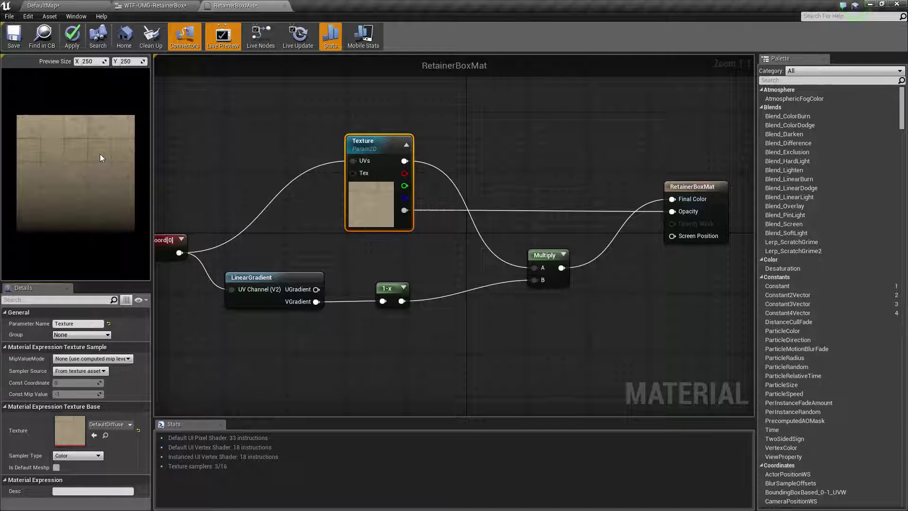
click(72, 38)
Step: Preview the image and text widgets in play mode from the DefaultMap level
click(43, 5)
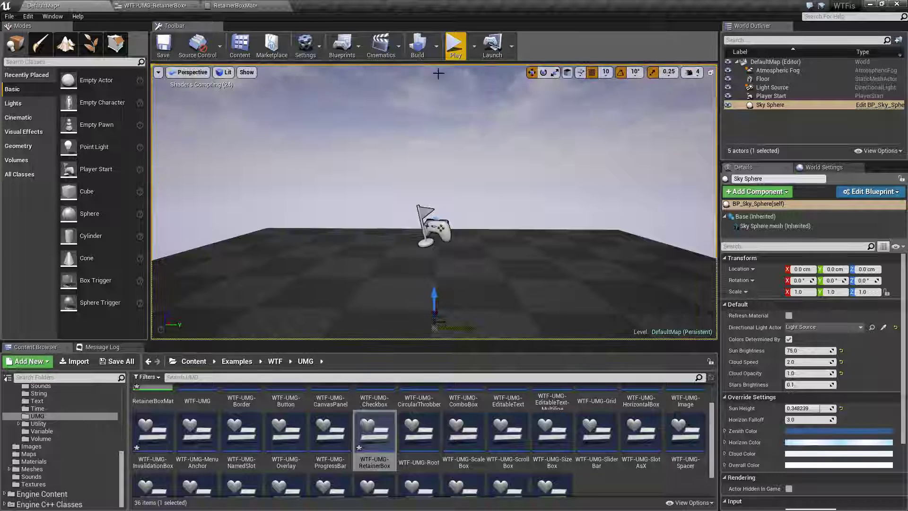
click(454, 48)
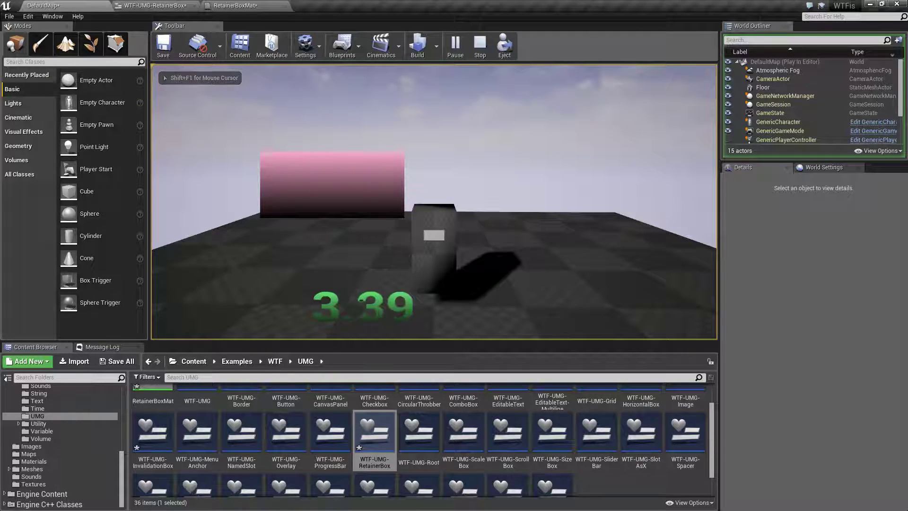
key(Escape)
Step: Compare the Texture node in RetainerBoxMat with the image's retainer box effect settings and the image's own properties
click(232, 6)
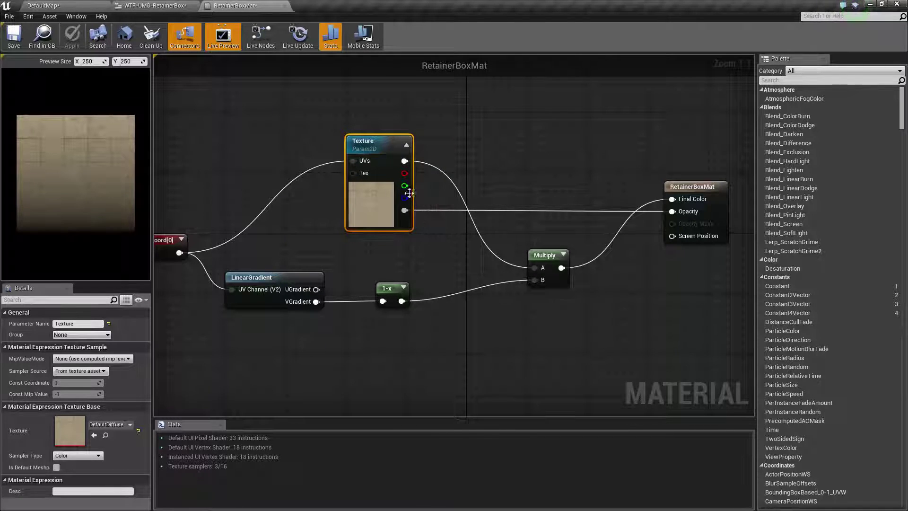
click(156, 5)
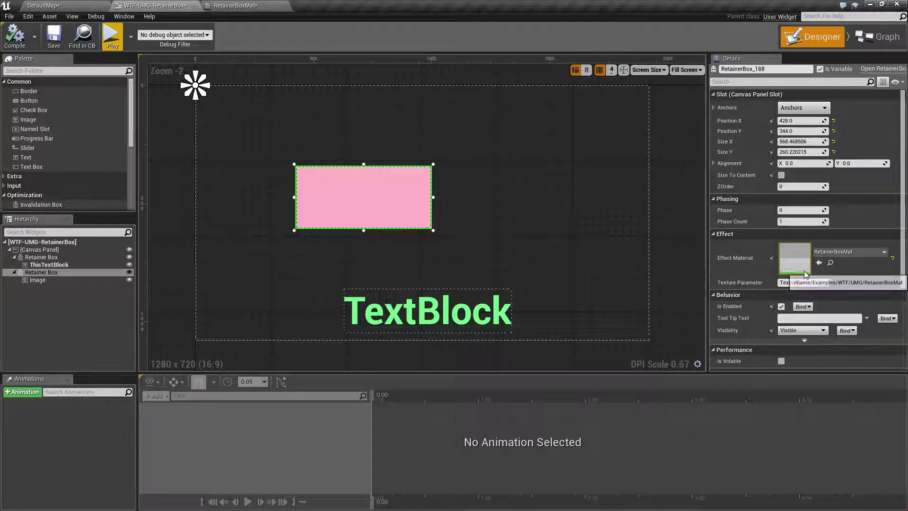
click(39, 280)
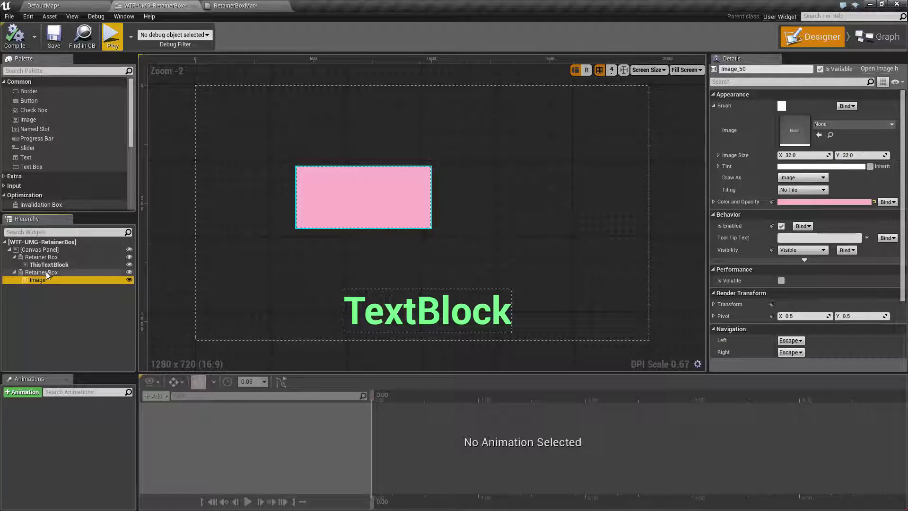